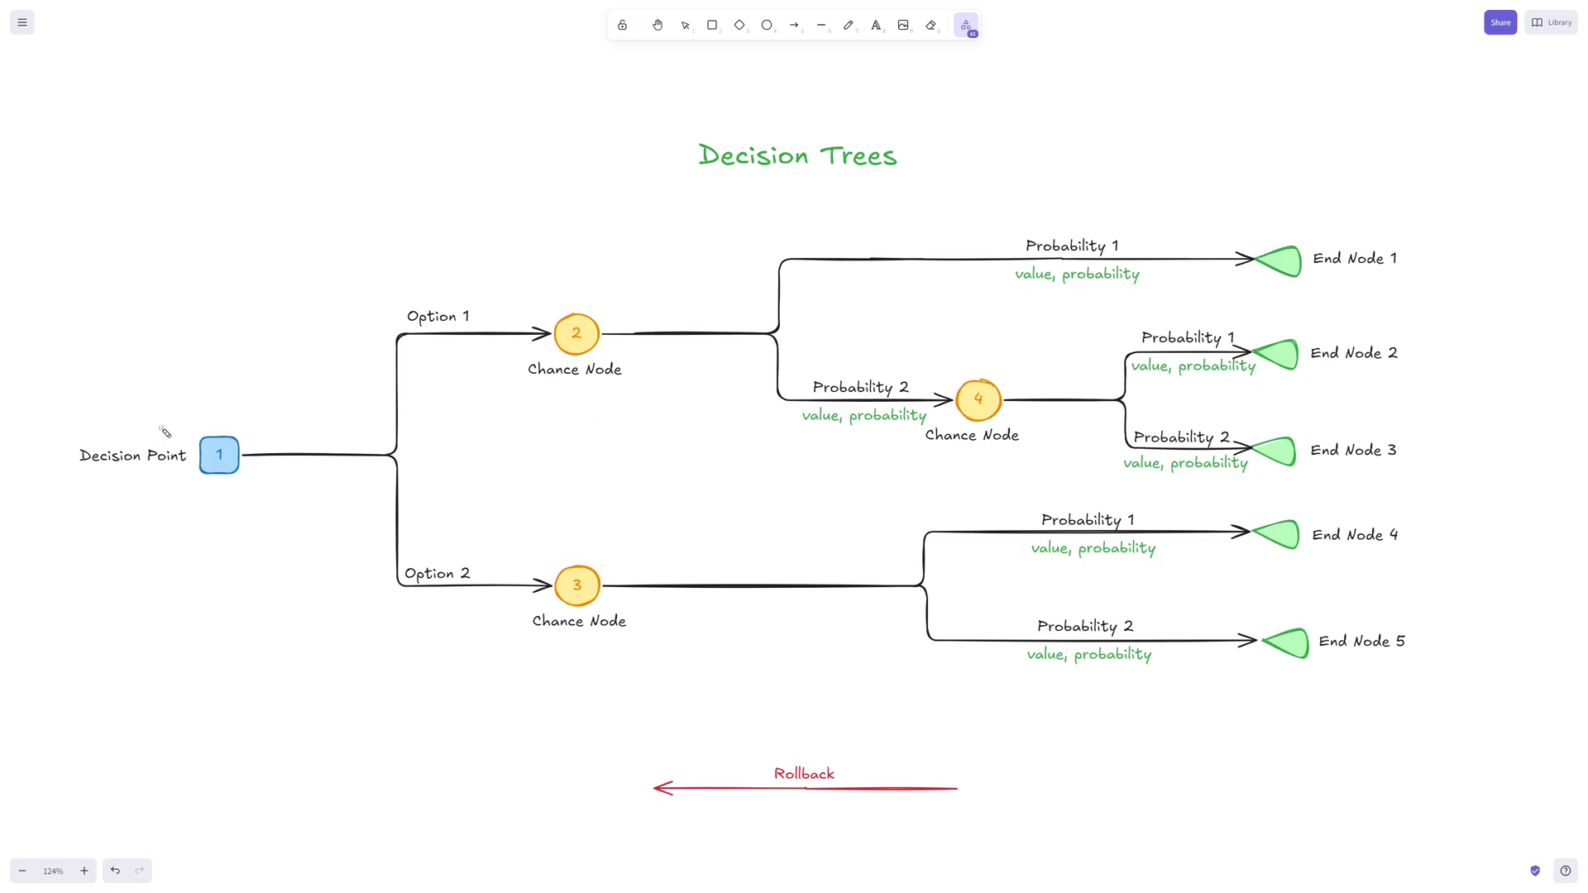
Point out the Decision Point, the Option 1 and Option 2 branches, and chance nodes 2 and 3
left_click(243, 403)
mouse_move(222, 409)
left_mouse_down()
mouse_move(238, 520)
mouse_move(66, 443)
mouse_move(252, 500)
mouse_move(258, 476)
left_mouse_up()
left_click_drag(418, 330, 503, 327)
left_click_drag(397, 589, 502, 597)
mouse_move(571, 308)
left_mouse_down()
mouse_move(506, 331)
mouse_move(538, 238)
mouse_move(480, 229)
left_mouse_up()
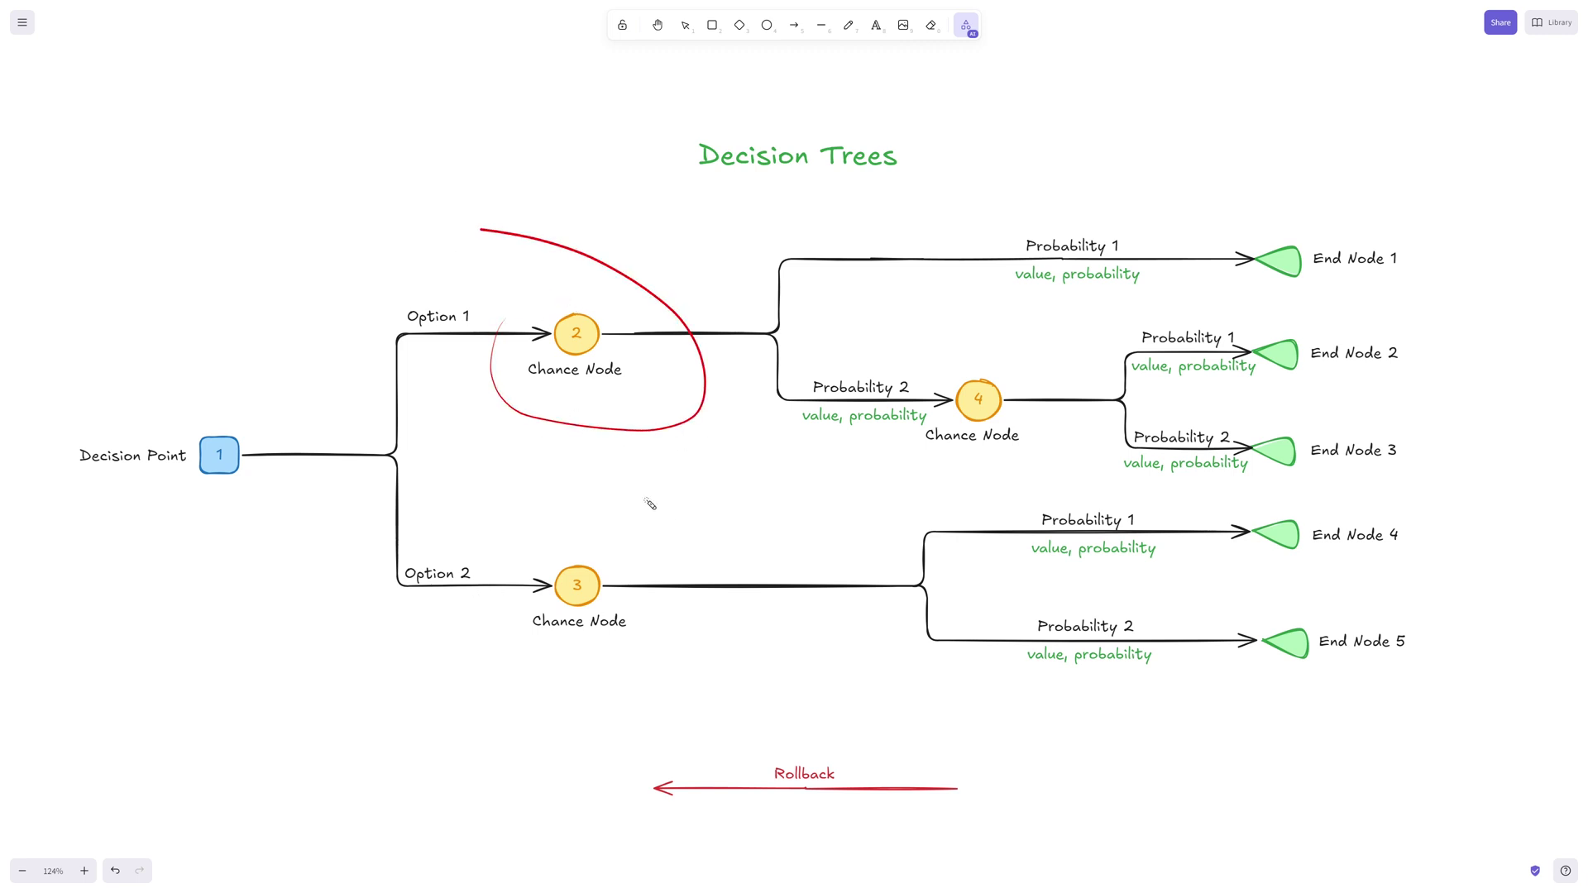
mouse_move(592, 521)
left_mouse_down()
mouse_move(518, 553)
mouse_move(653, 545)
left_mouse_up()
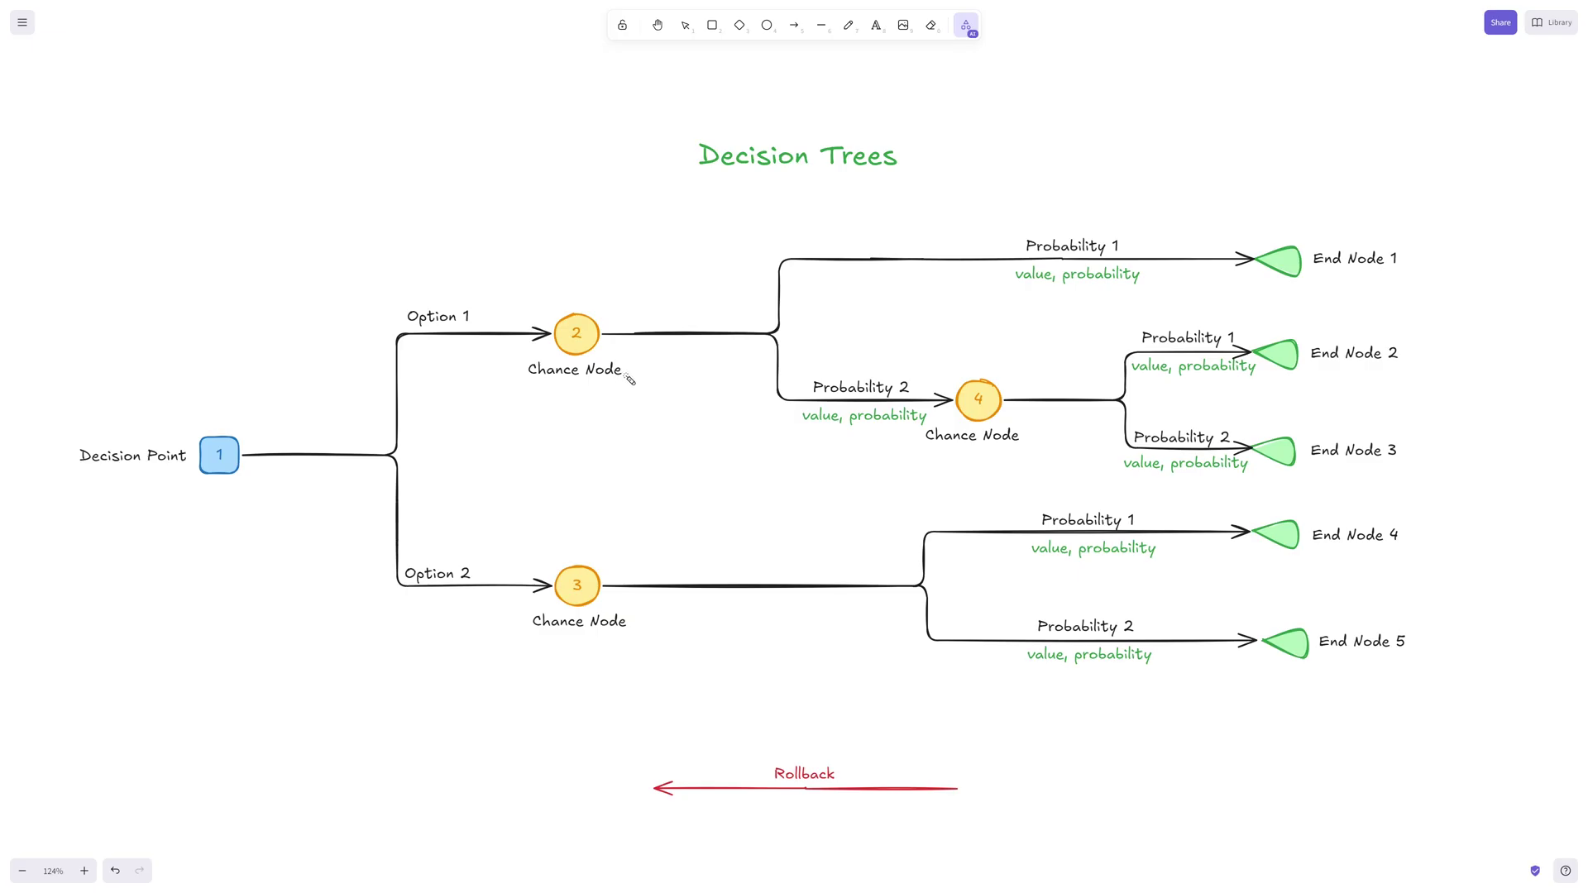
left_click_drag(589, 321, 555, 343)
Trace the Probability 1 and Probability 2 branches through to End Node 1
left_click_drag(1032, 269, 1134, 258)
left_click_drag(1016, 289, 1061, 290)
left_click_drag(823, 401, 933, 401)
mouse_move(704, 328)
left_mouse_down()
mouse_move(737, 504)
mouse_move(933, 530)
left_mouse_up()
left_click_drag(1016, 235, 992, 277)
mouse_move(779, 399)
left_mouse_down()
mouse_move(790, 432)
mouse_move(769, 542)
left_mouse_up()
mouse_move(807, 265)
left_mouse_down()
mouse_move(1189, 263)
mouse_move(1208, 280)
left_mouse_up()
mouse_move(1289, 240)
left_mouse_down()
mouse_move(1280, 225)
mouse_move(1381, 288)
mouse_move(1265, 217)
mouse_move(1194, 241)
mouse_move(1364, 225)
mouse_move(1424, 305)
left_mouse_up()
Mark the Rollback arrow, End Nodes 1–5, and the Decision Point label, then highlight the 250,000 Investment row
mouse_move(953, 803)
left_mouse_down()
mouse_move(637, 788)
mouse_move(697, 810)
left_mouse_up()
left_click_drag(1269, 678, 1422, 670)
left_click_drag(1263, 563, 1419, 562)
left_click_drag(1266, 478, 1425, 467)
left_click_drag(1280, 387, 1424, 369)
left_click_drag(1284, 295, 1412, 279)
left_click_drag(81, 472, 191, 477)
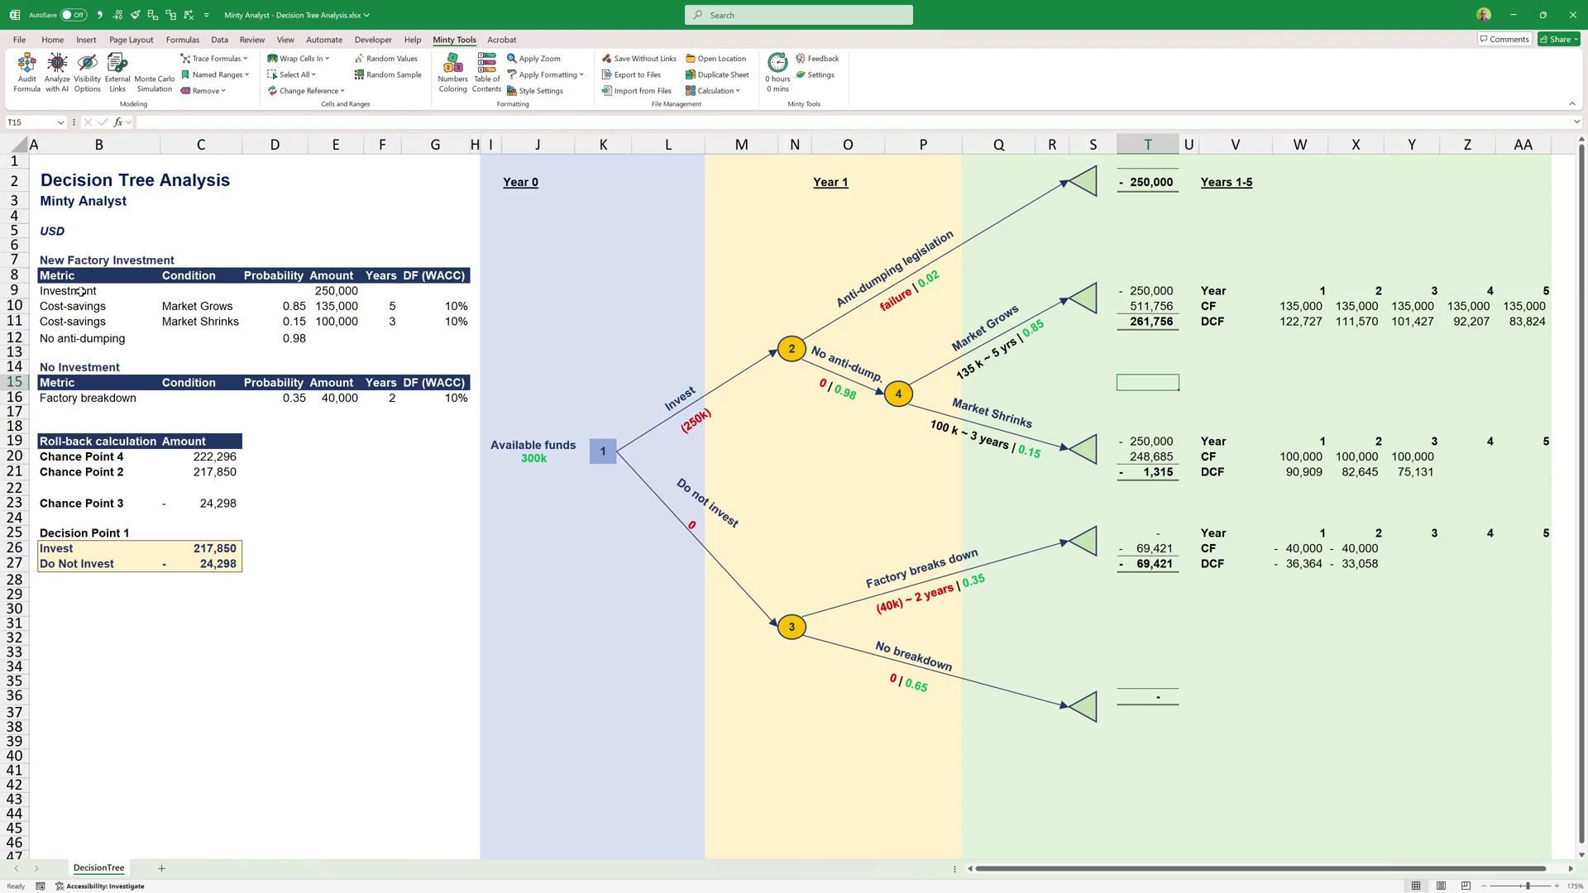
left_click_drag(80, 291, 348, 290)
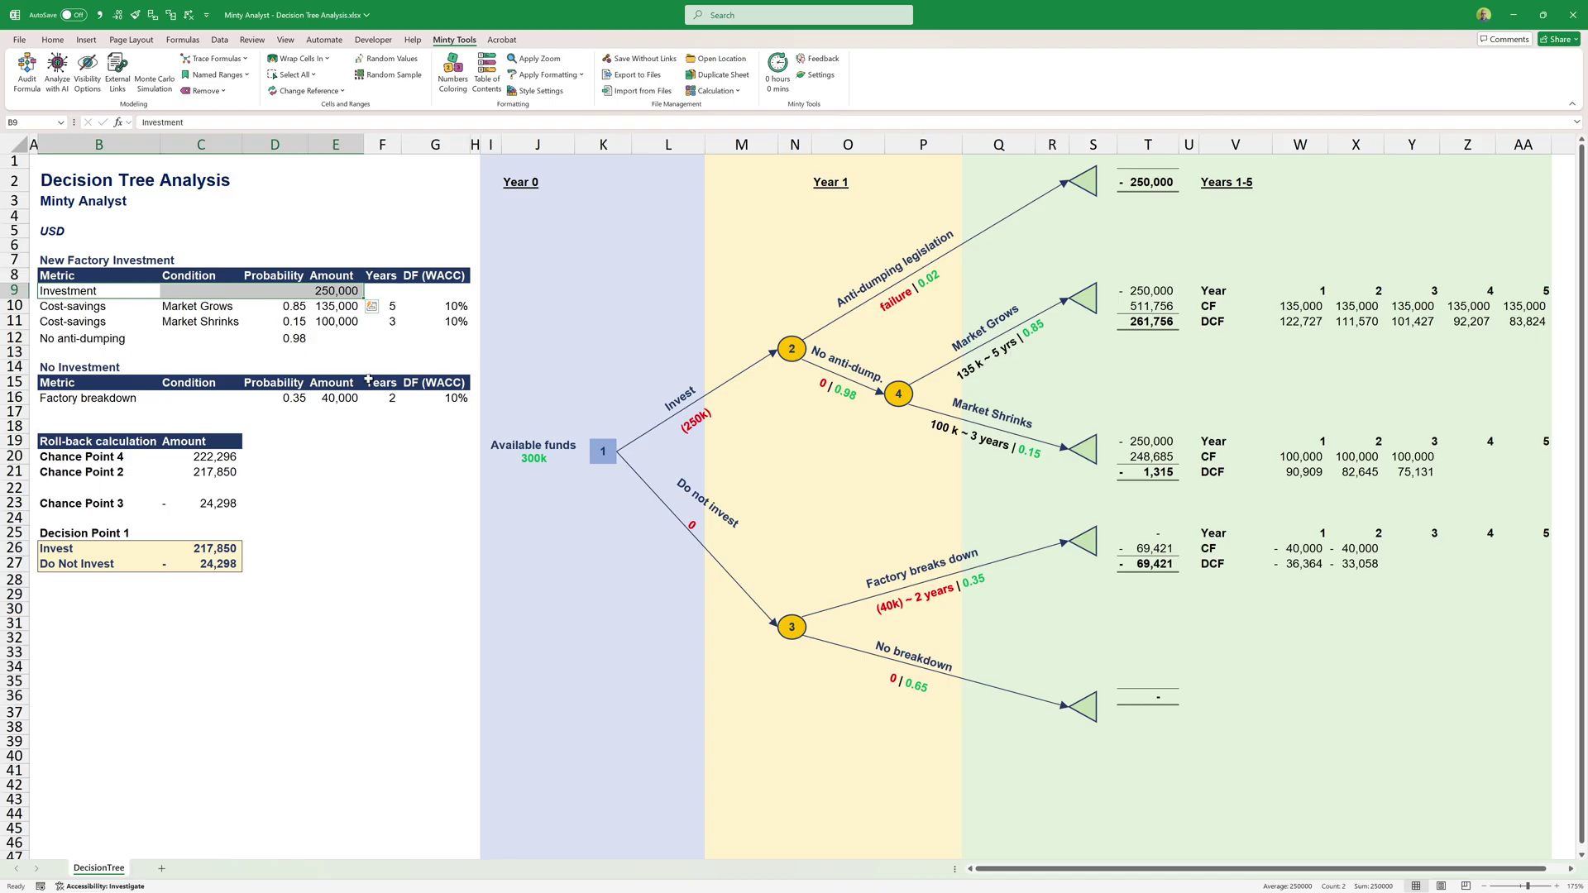
left_click(336, 308)
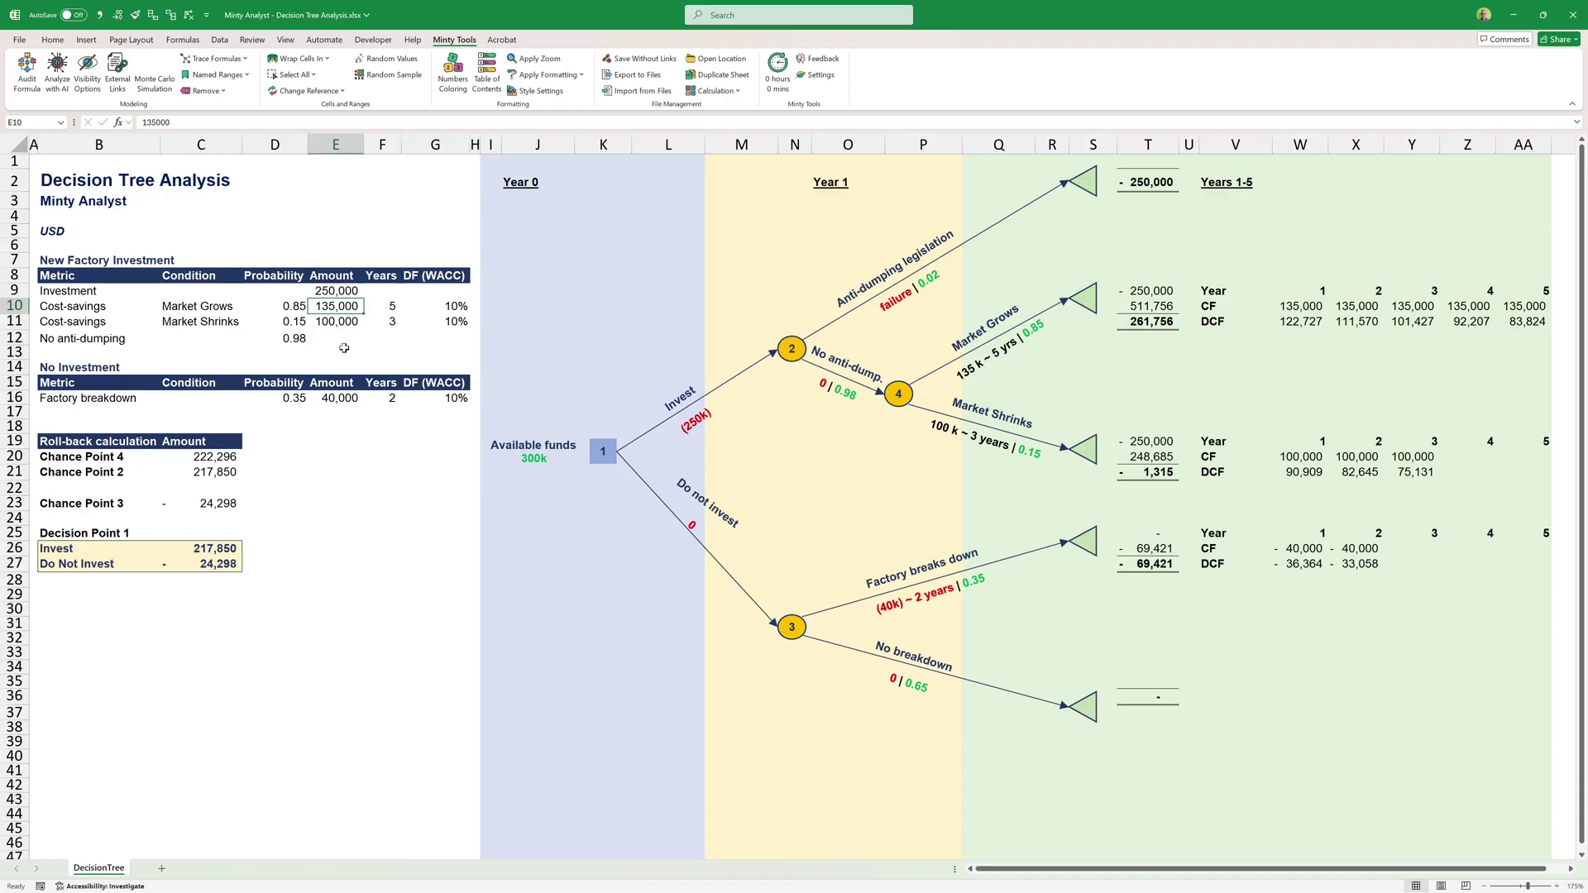
left_click(199, 308)
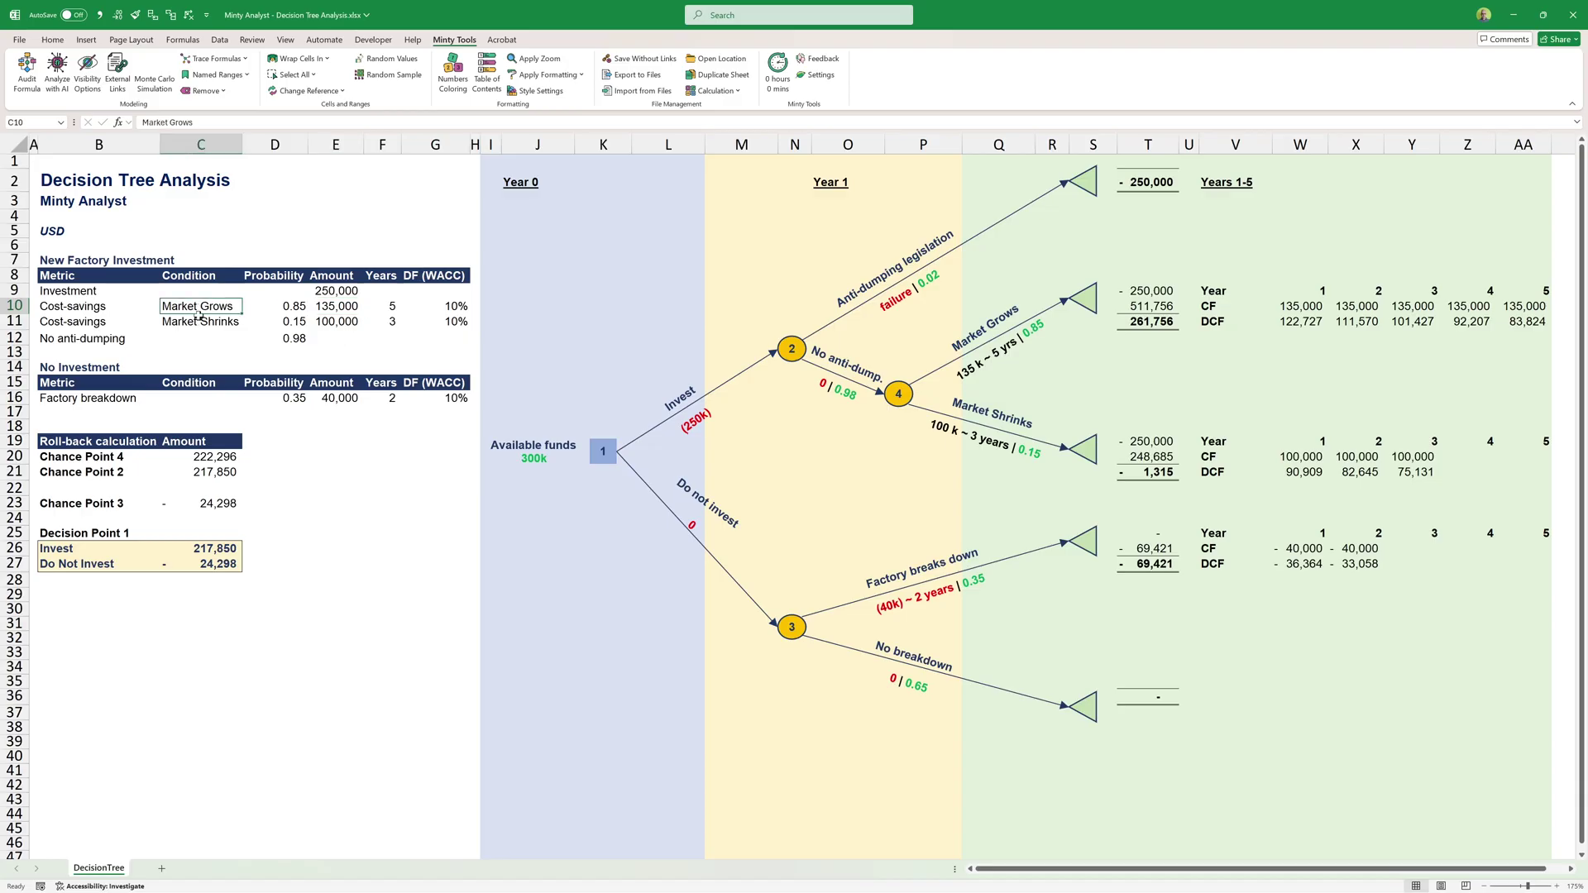
left_click(334, 320)
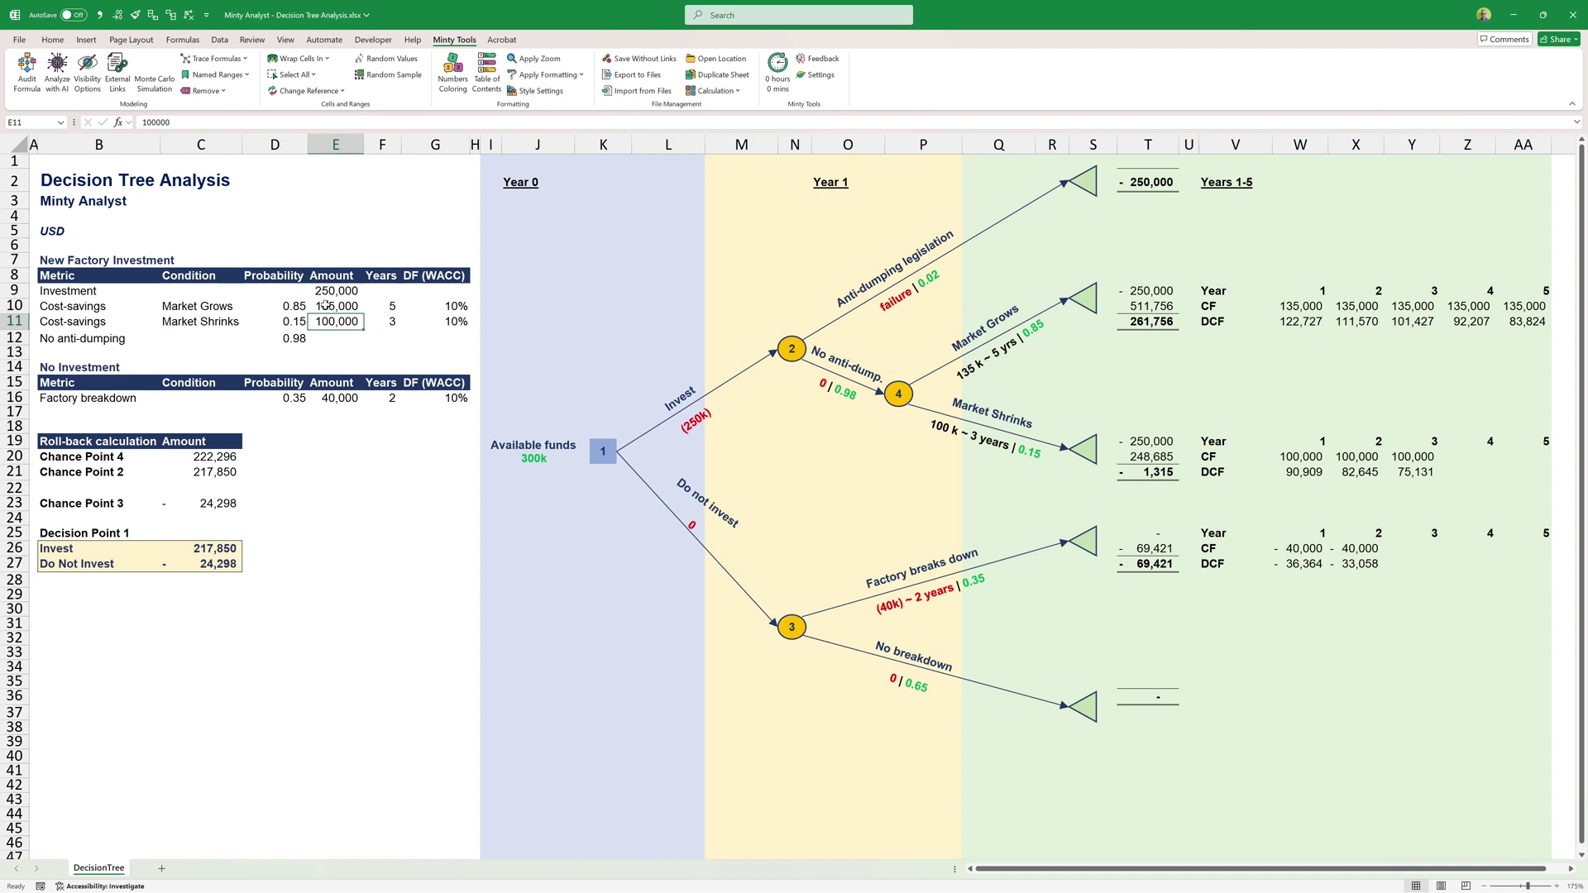
left_click_drag(322, 305, 323, 316)
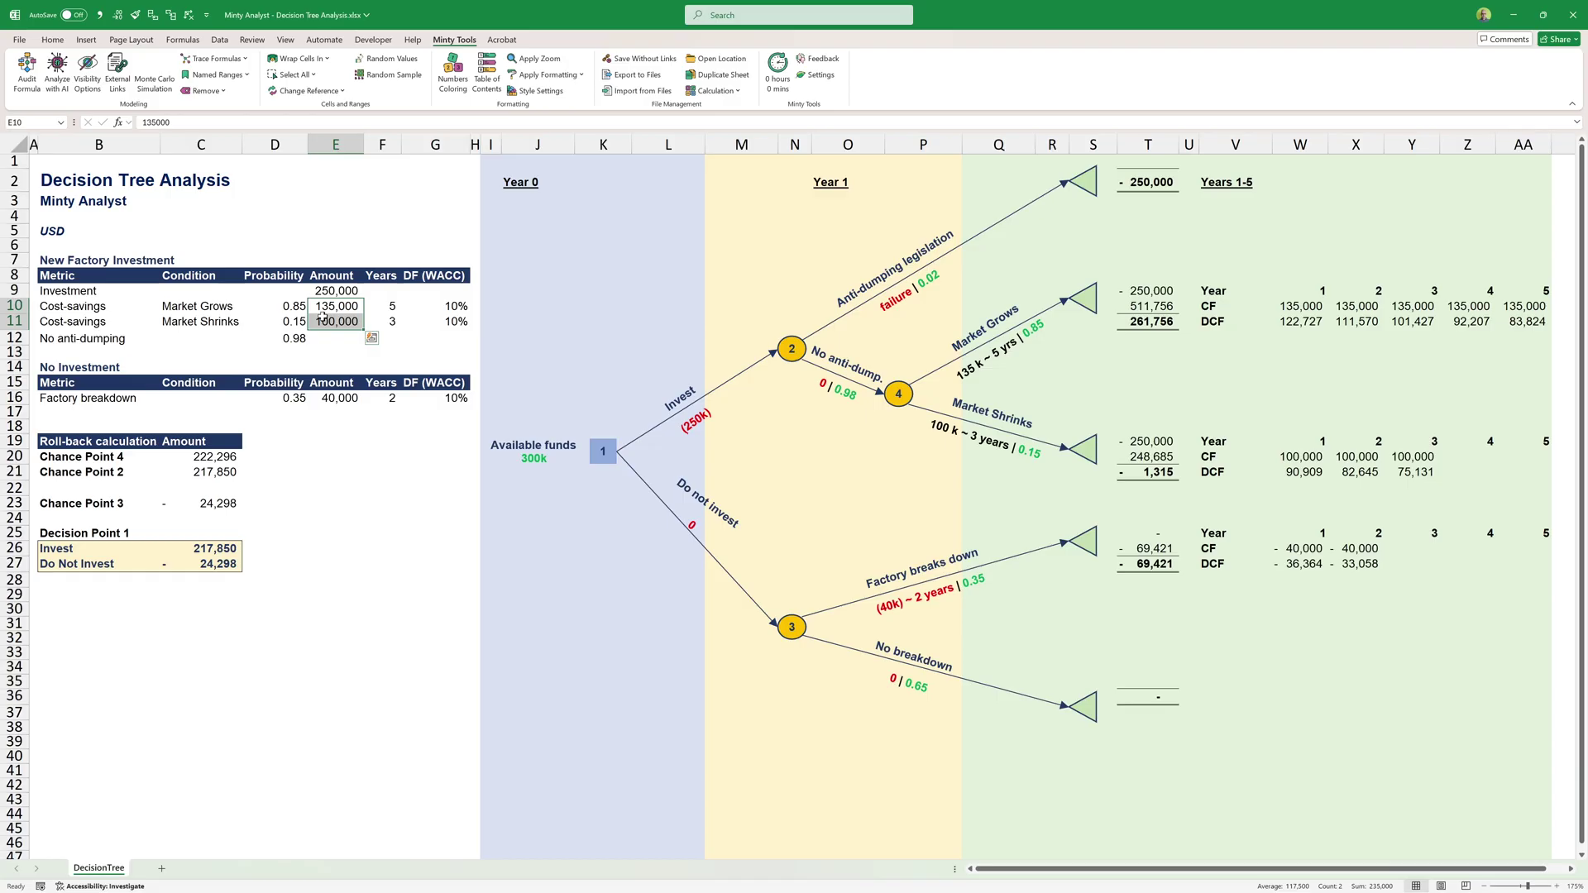
left_click(254, 303)
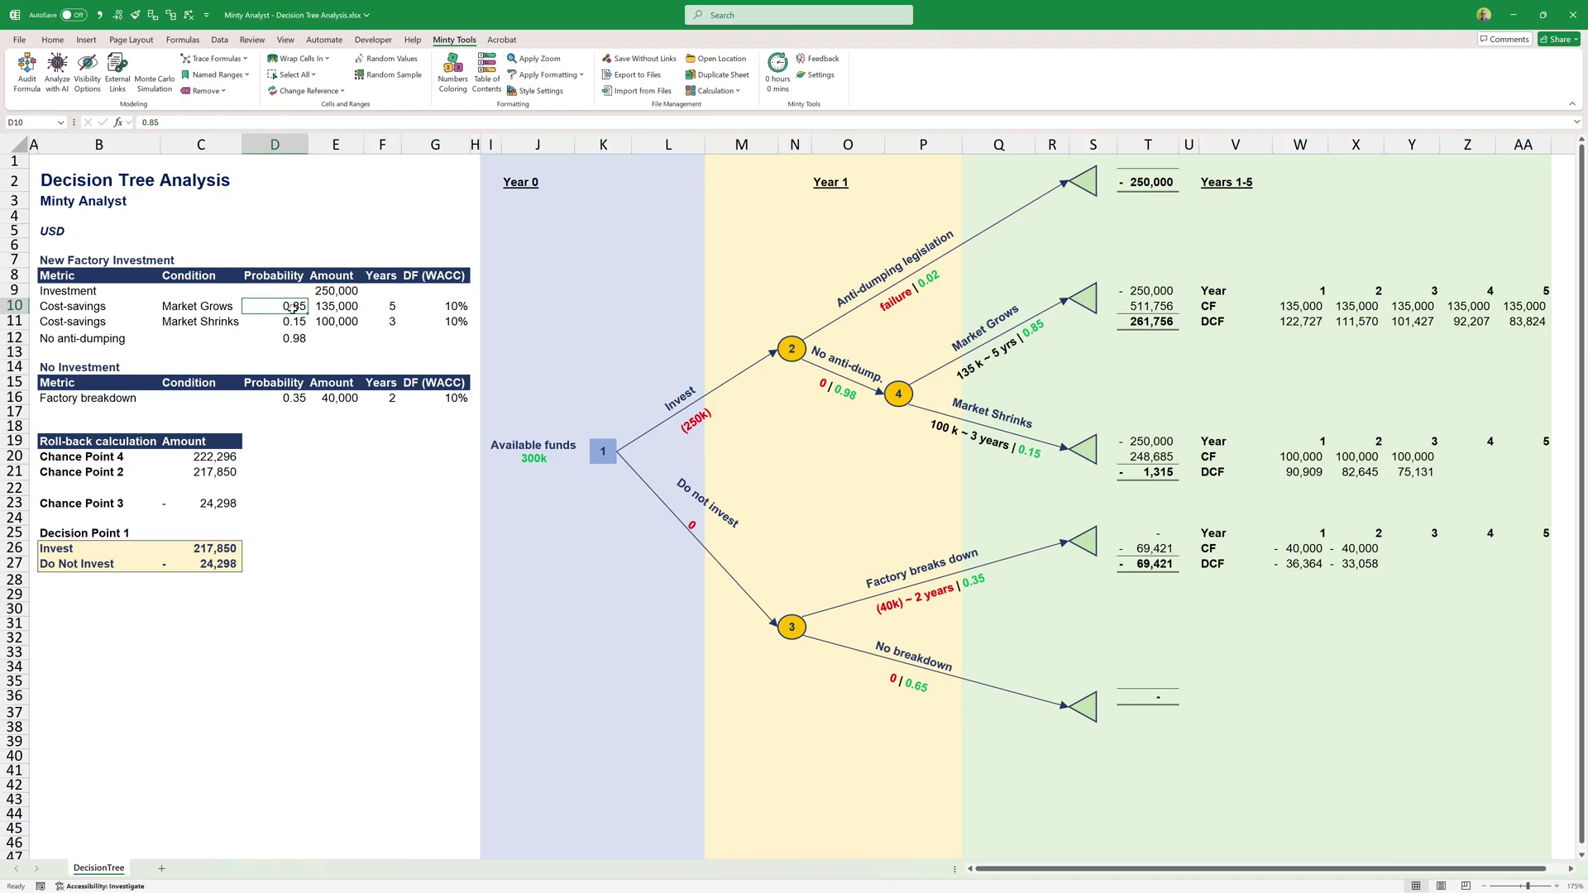
left_click(342, 306)
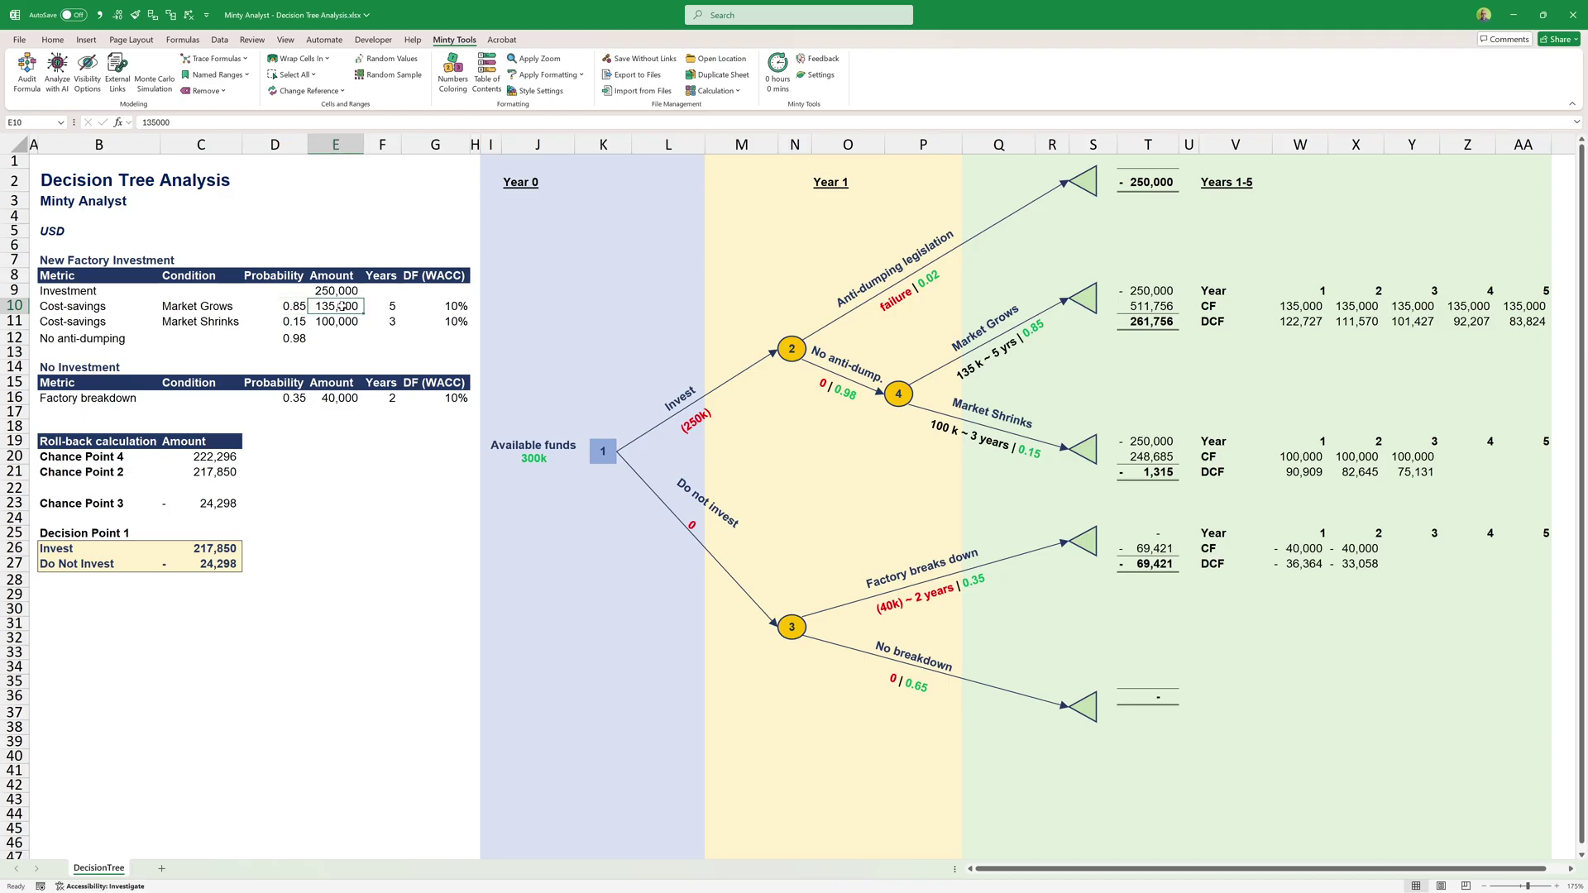
left_click(299, 323)
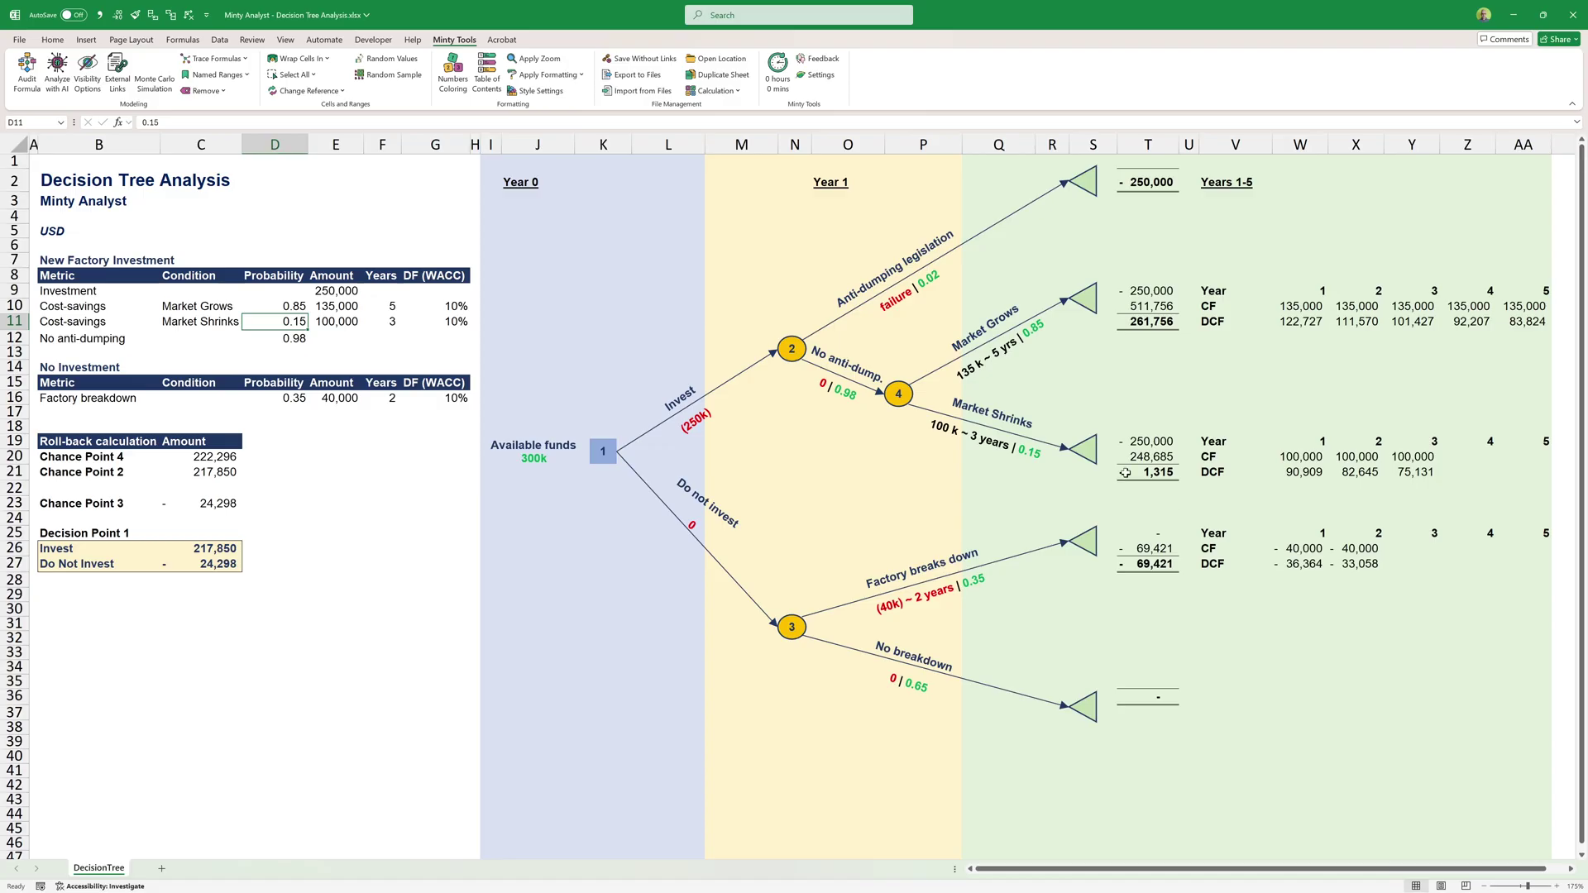
left_click(98, 340)
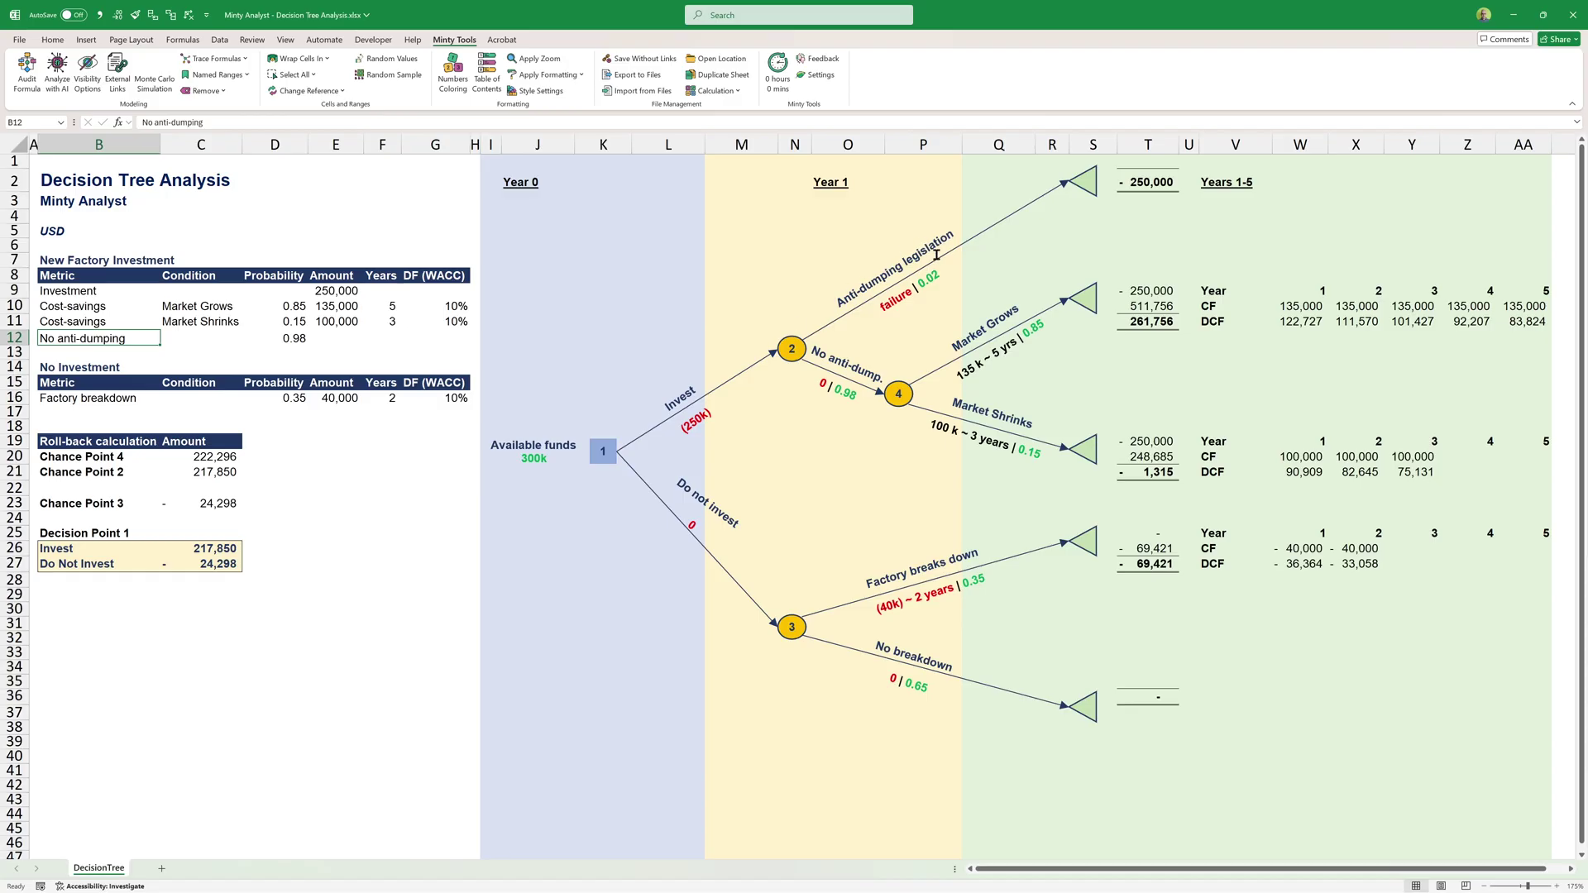
left_click(1150, 182)
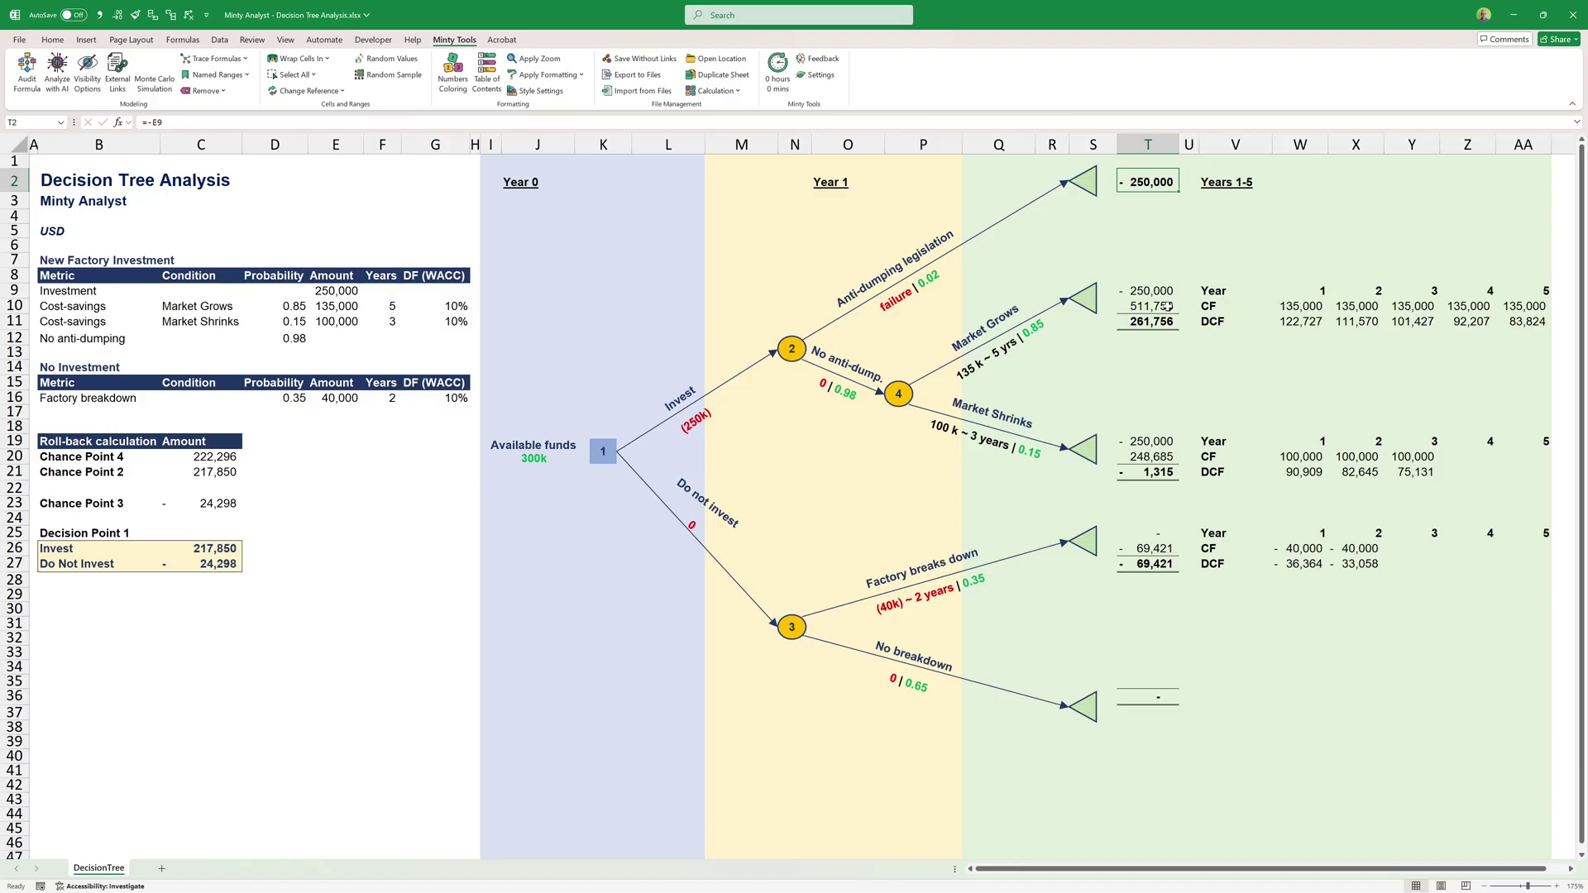
left_click_drag(1315, 291, 1543, 291)
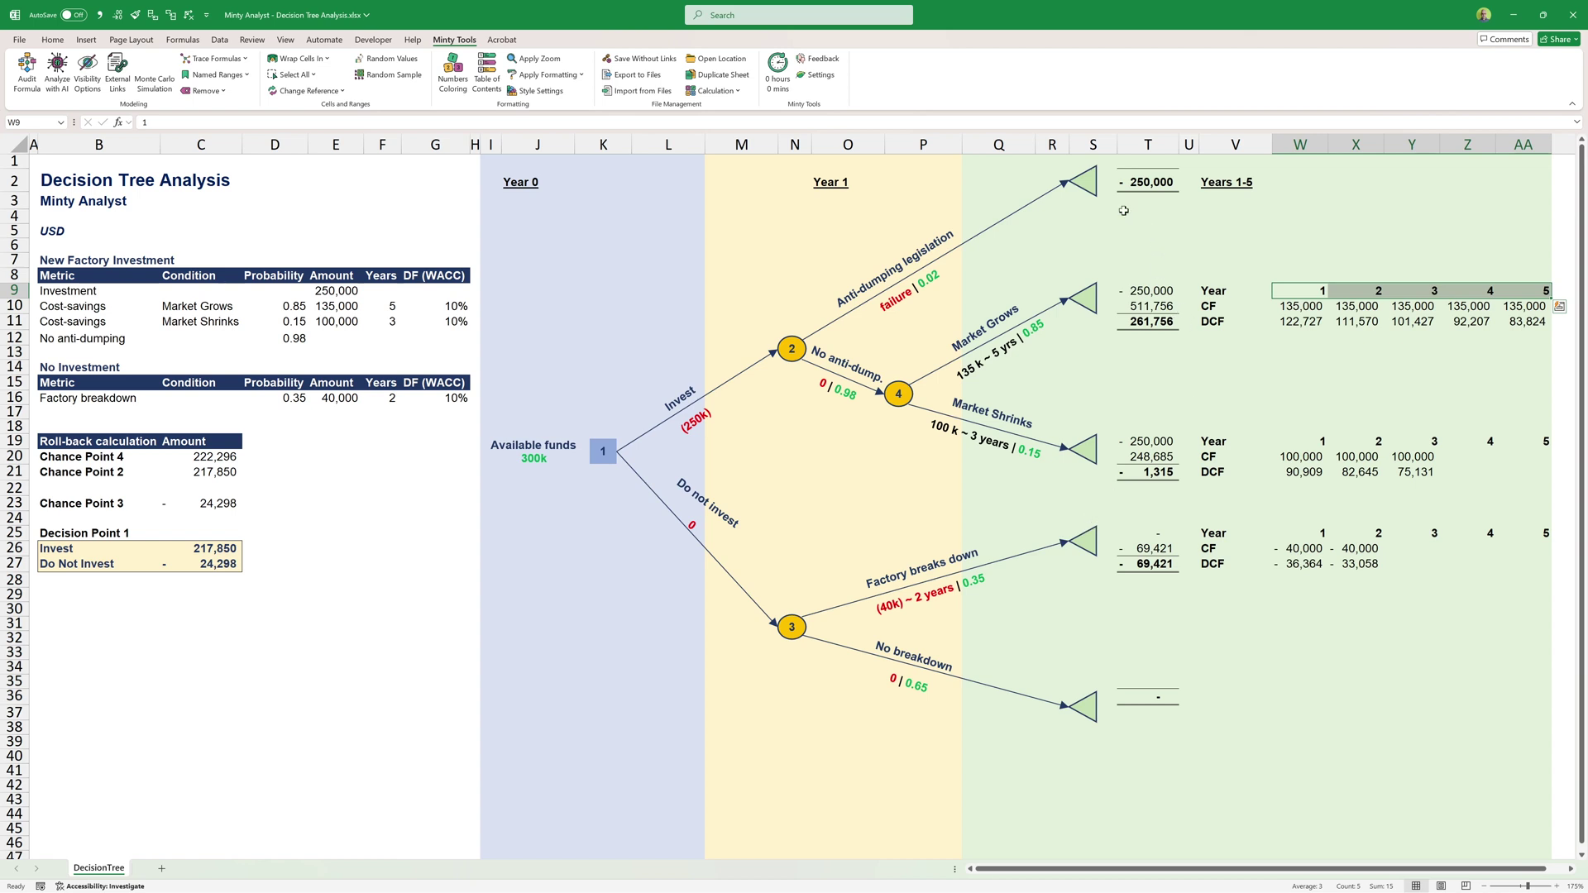
left_click(1138, 187)
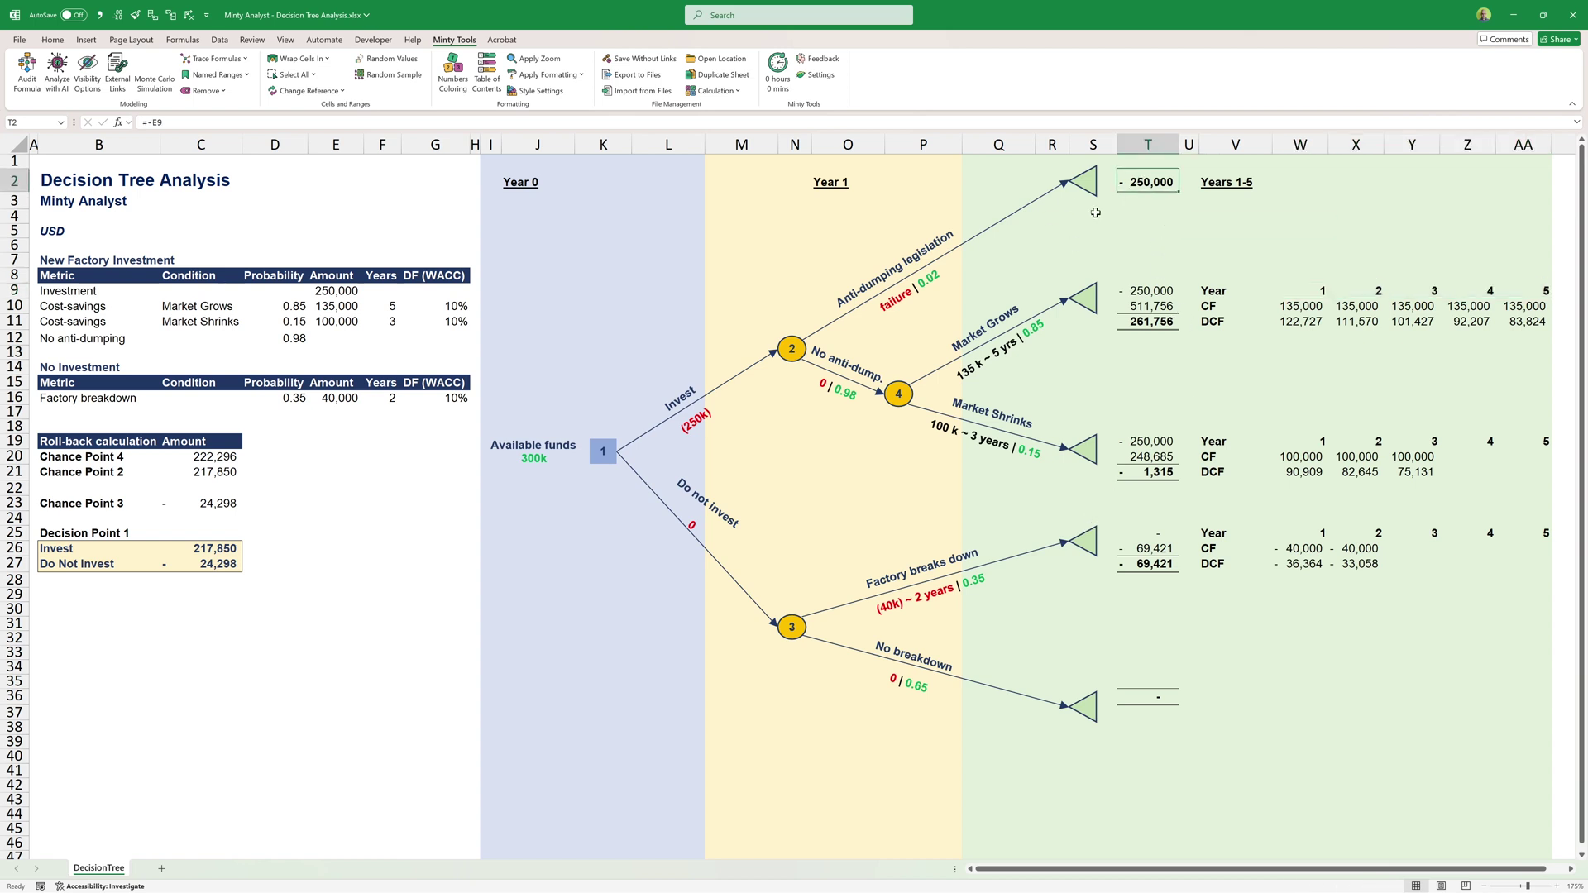
left_click(1149, 294)
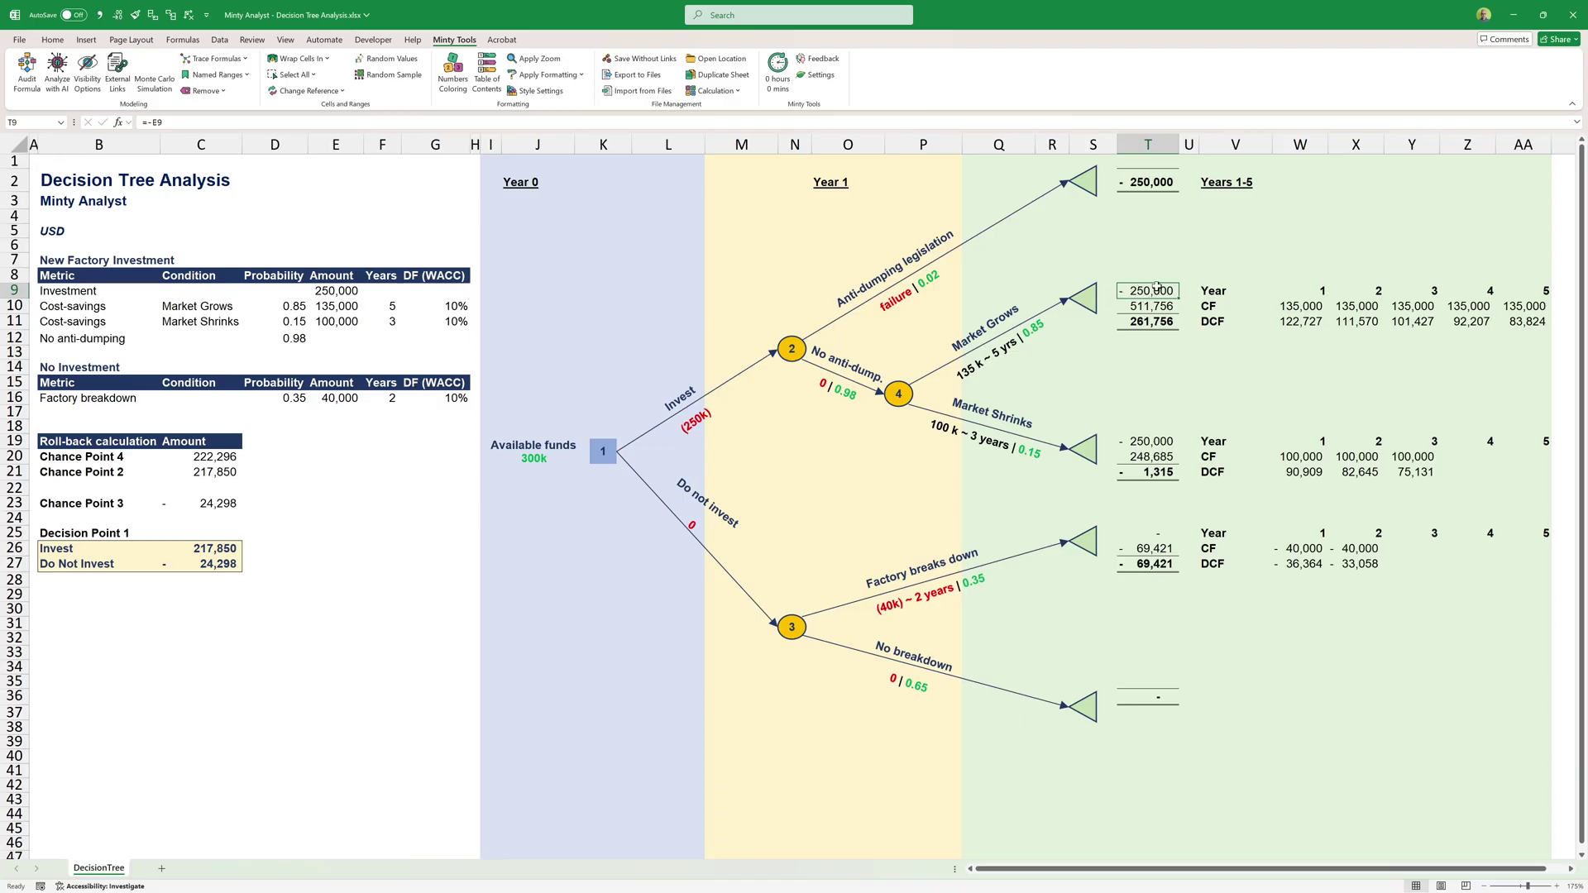
left_click_drag(1292, 310, 1512, 313)
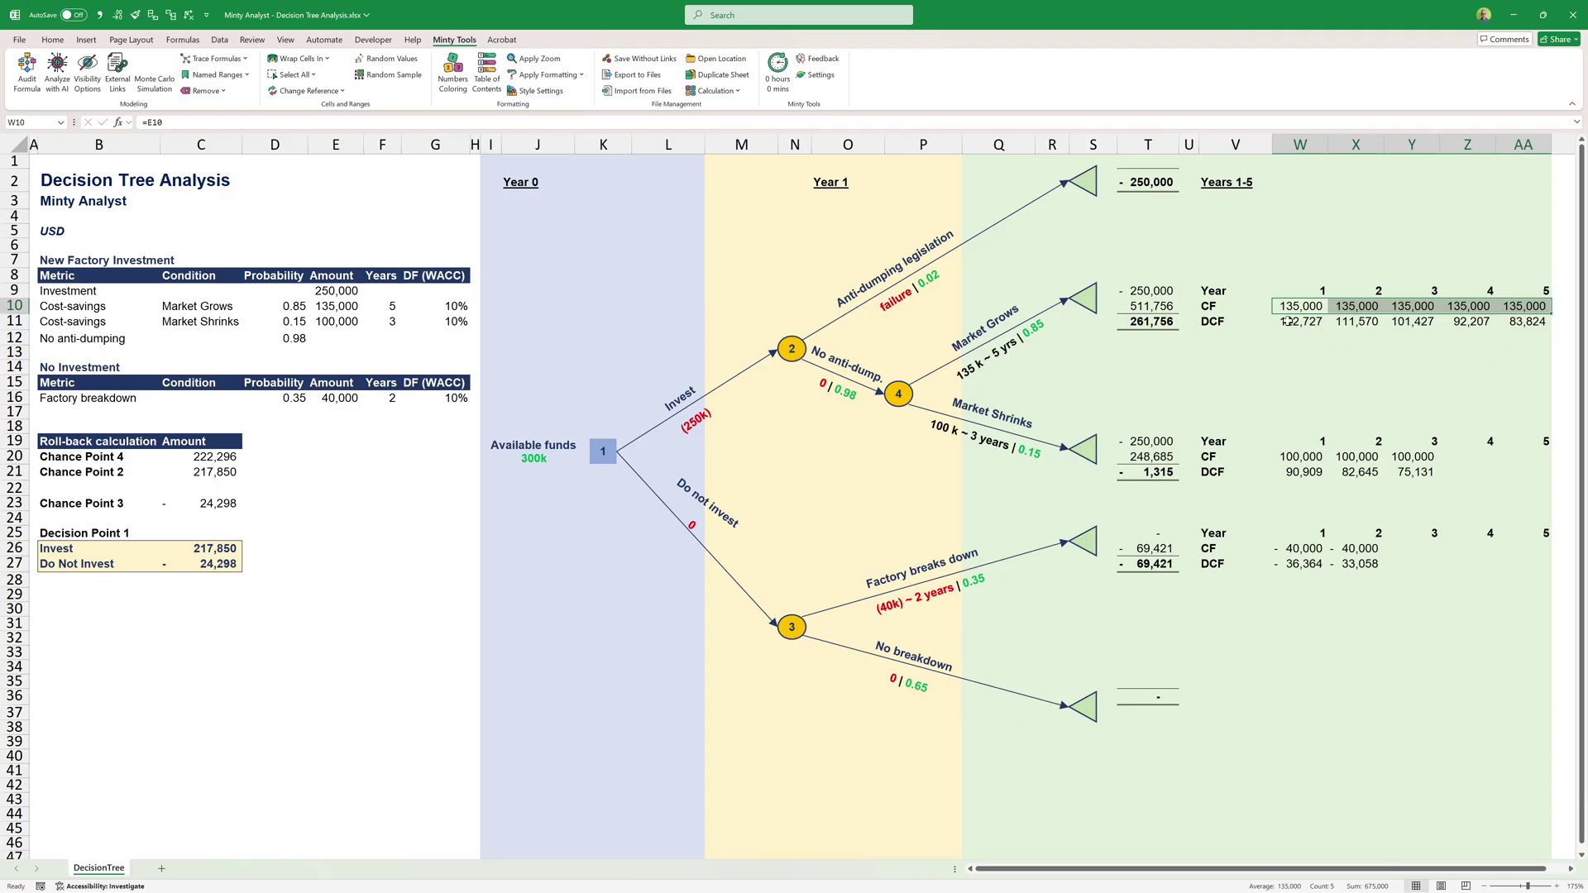
left_click_drag(445, 304, 445, 325)
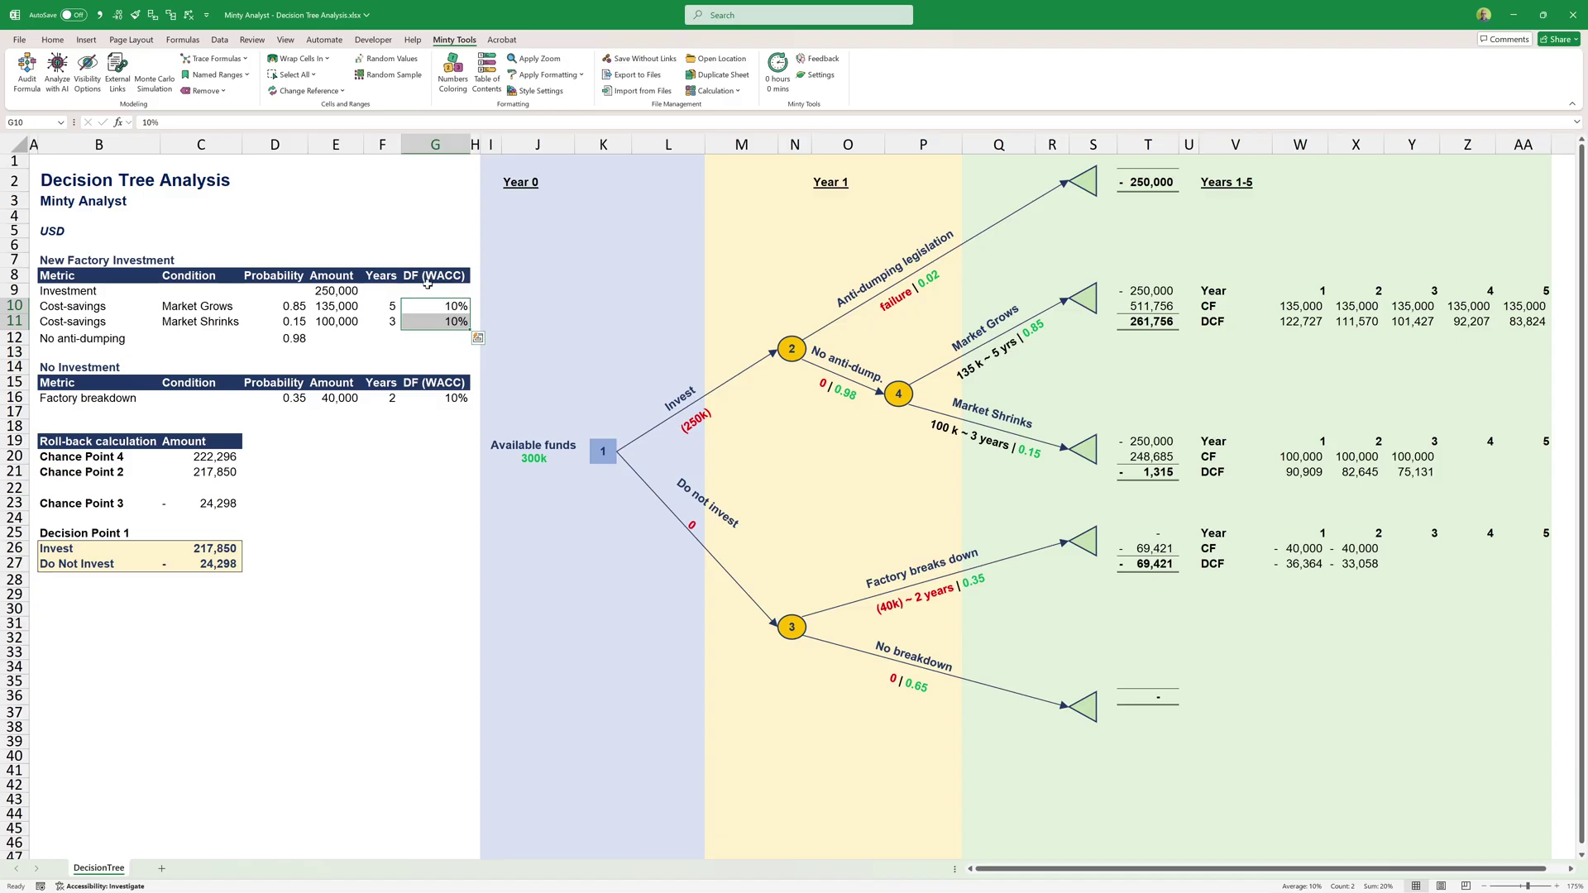
left_click(1220, 320)
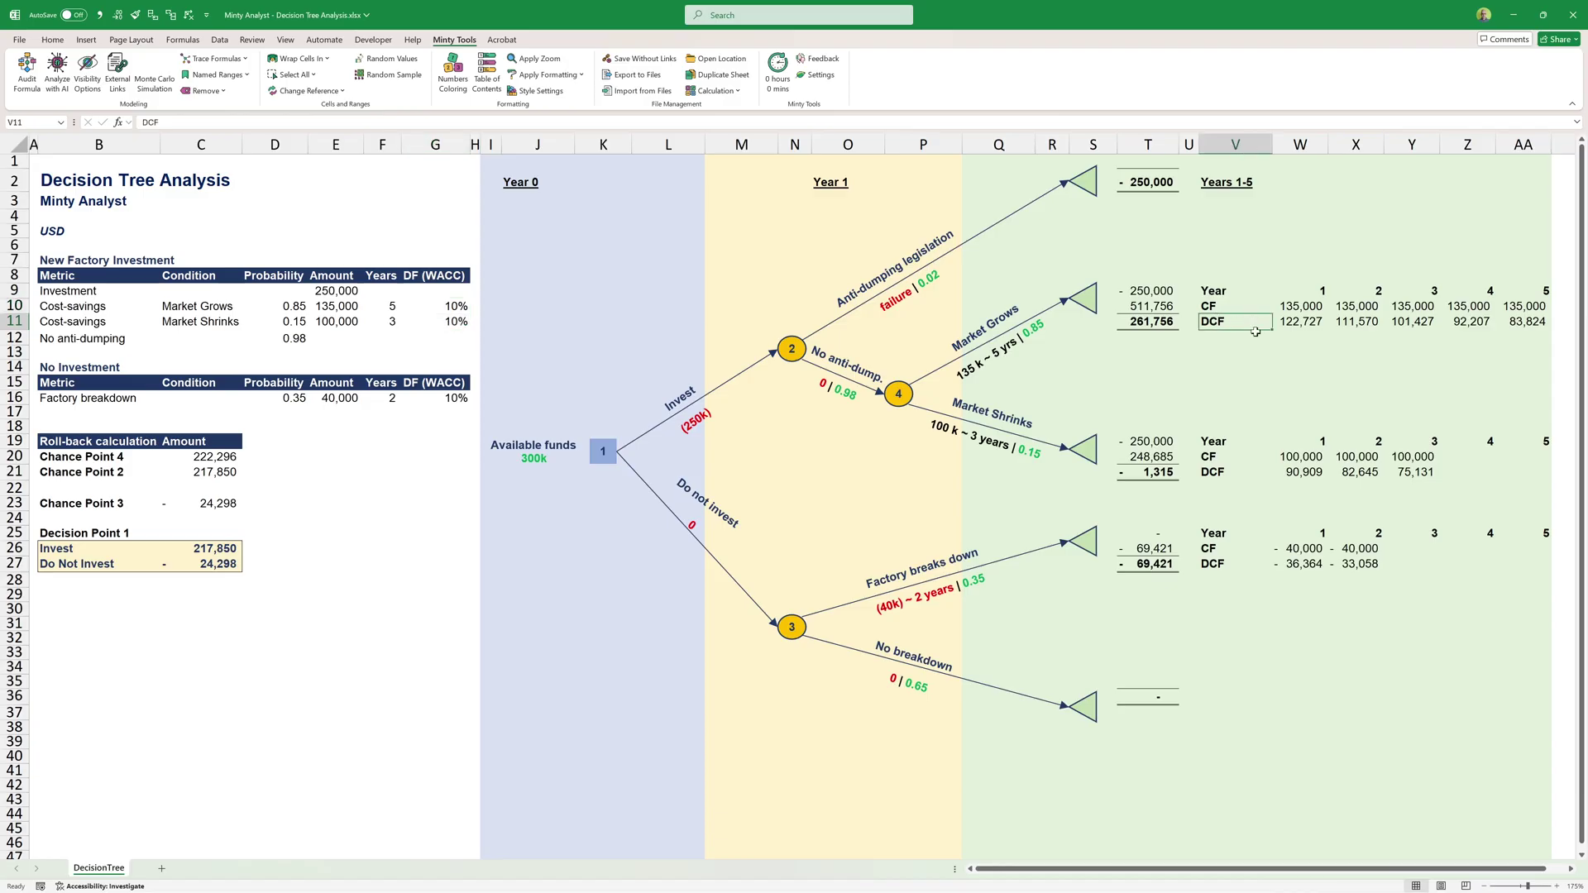
left_click(1371, 325)
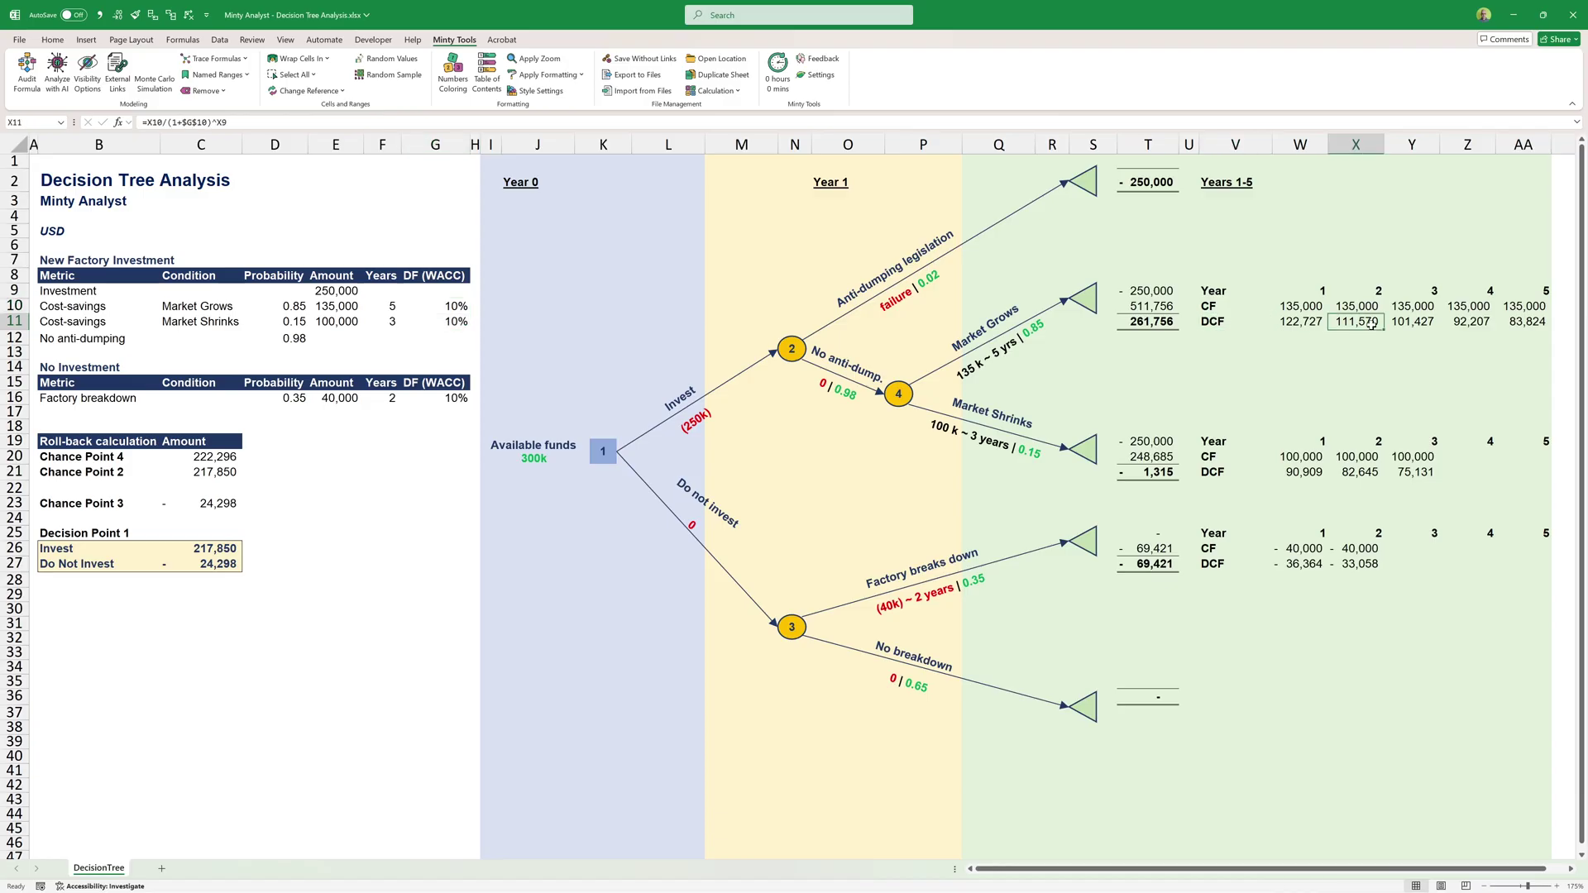
double_click(1372, 325)
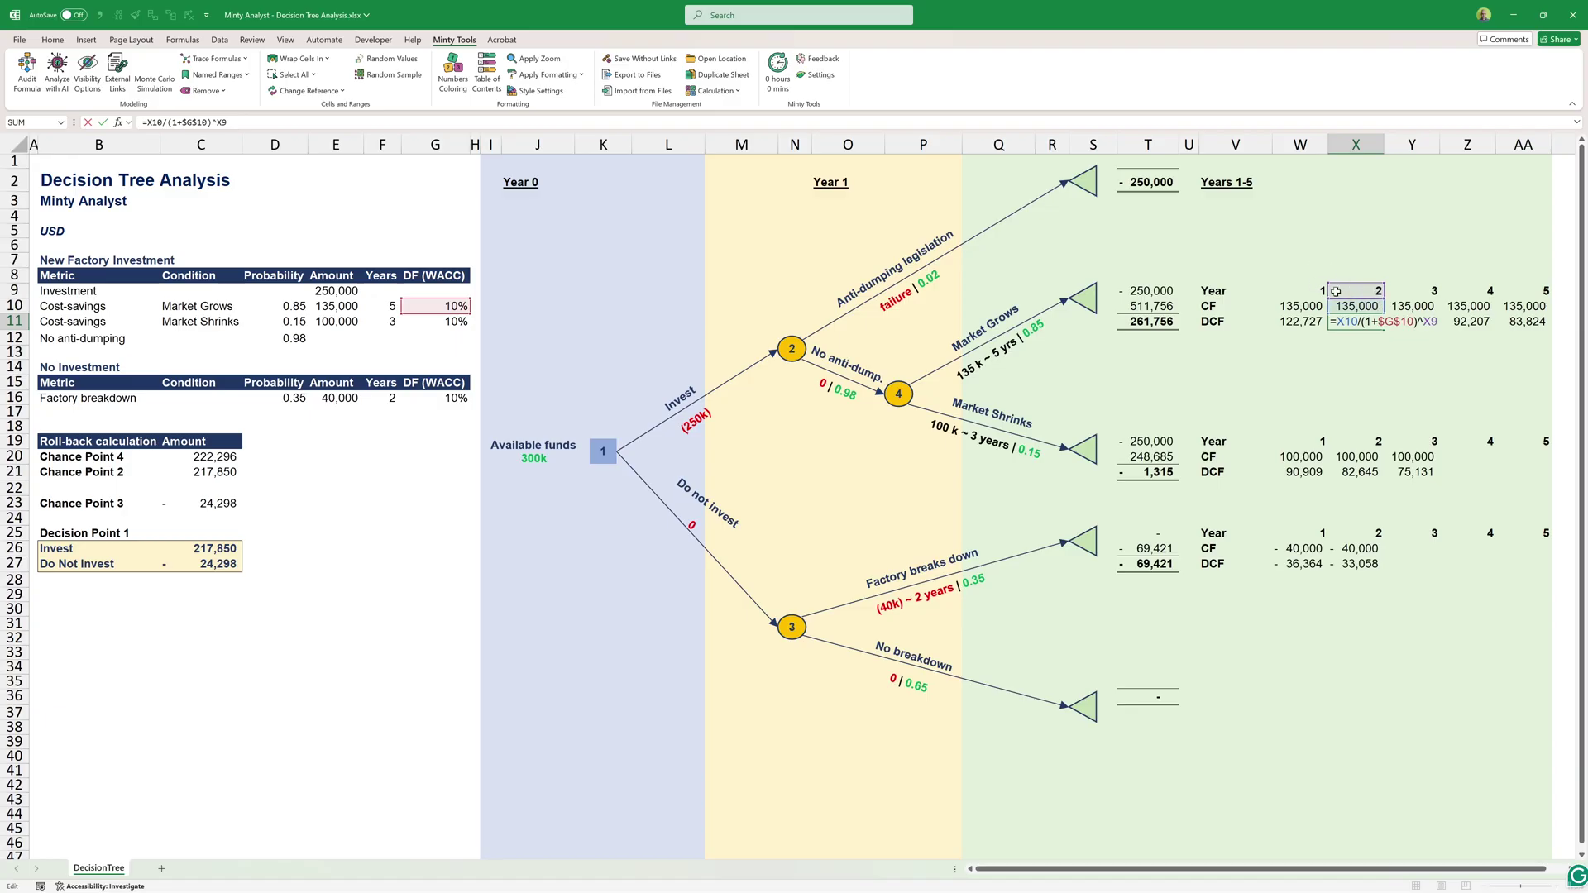
key("Return")
double_click(1480, 322)
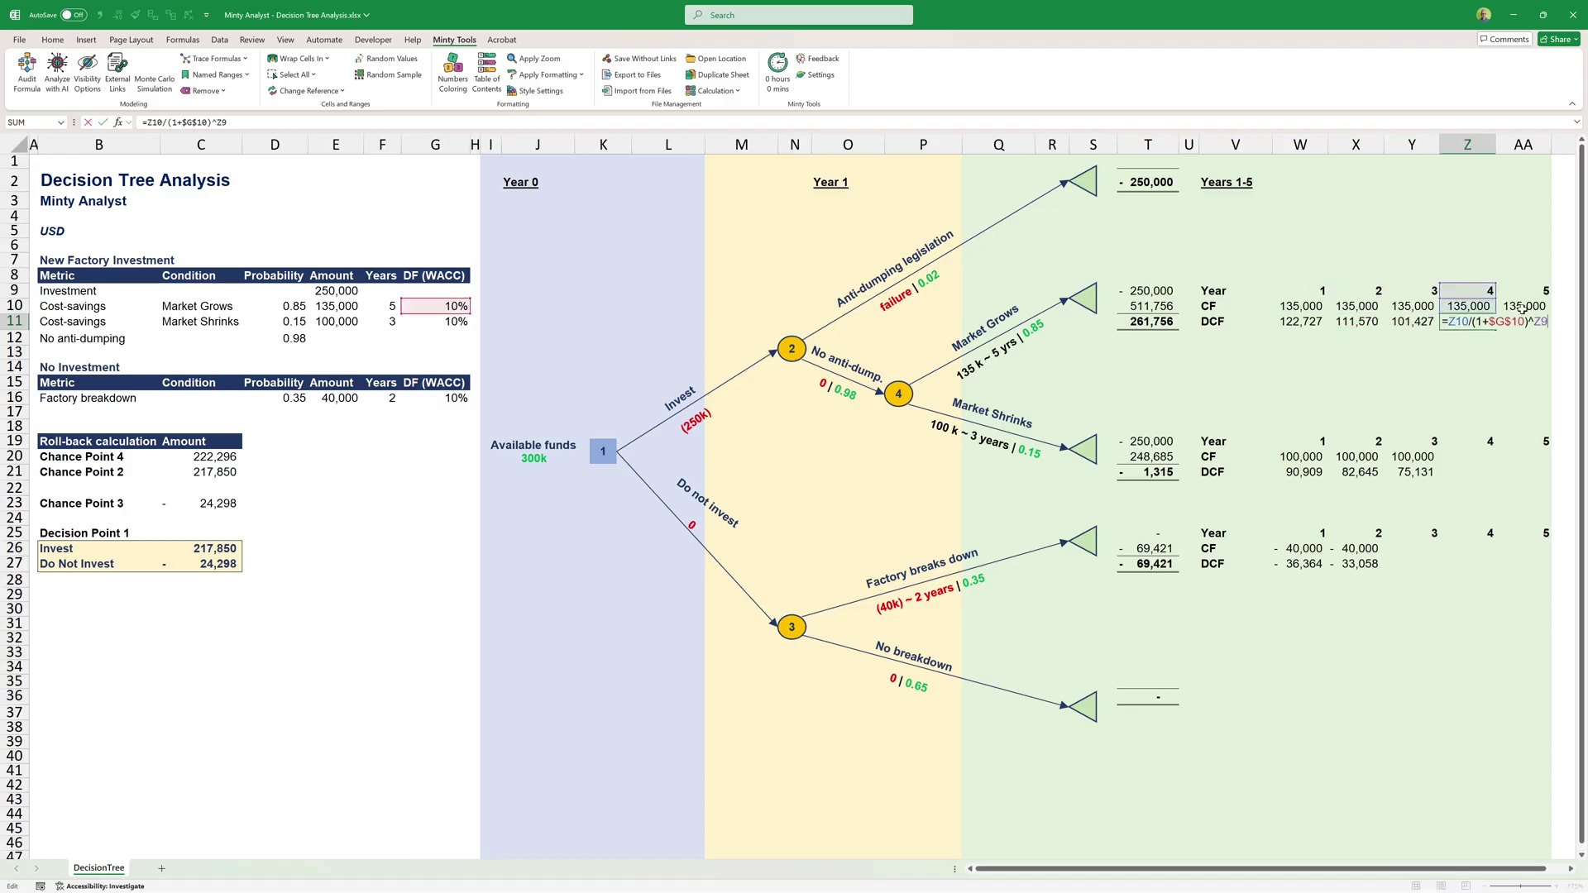
key("Return")
left_click(1171, 308)
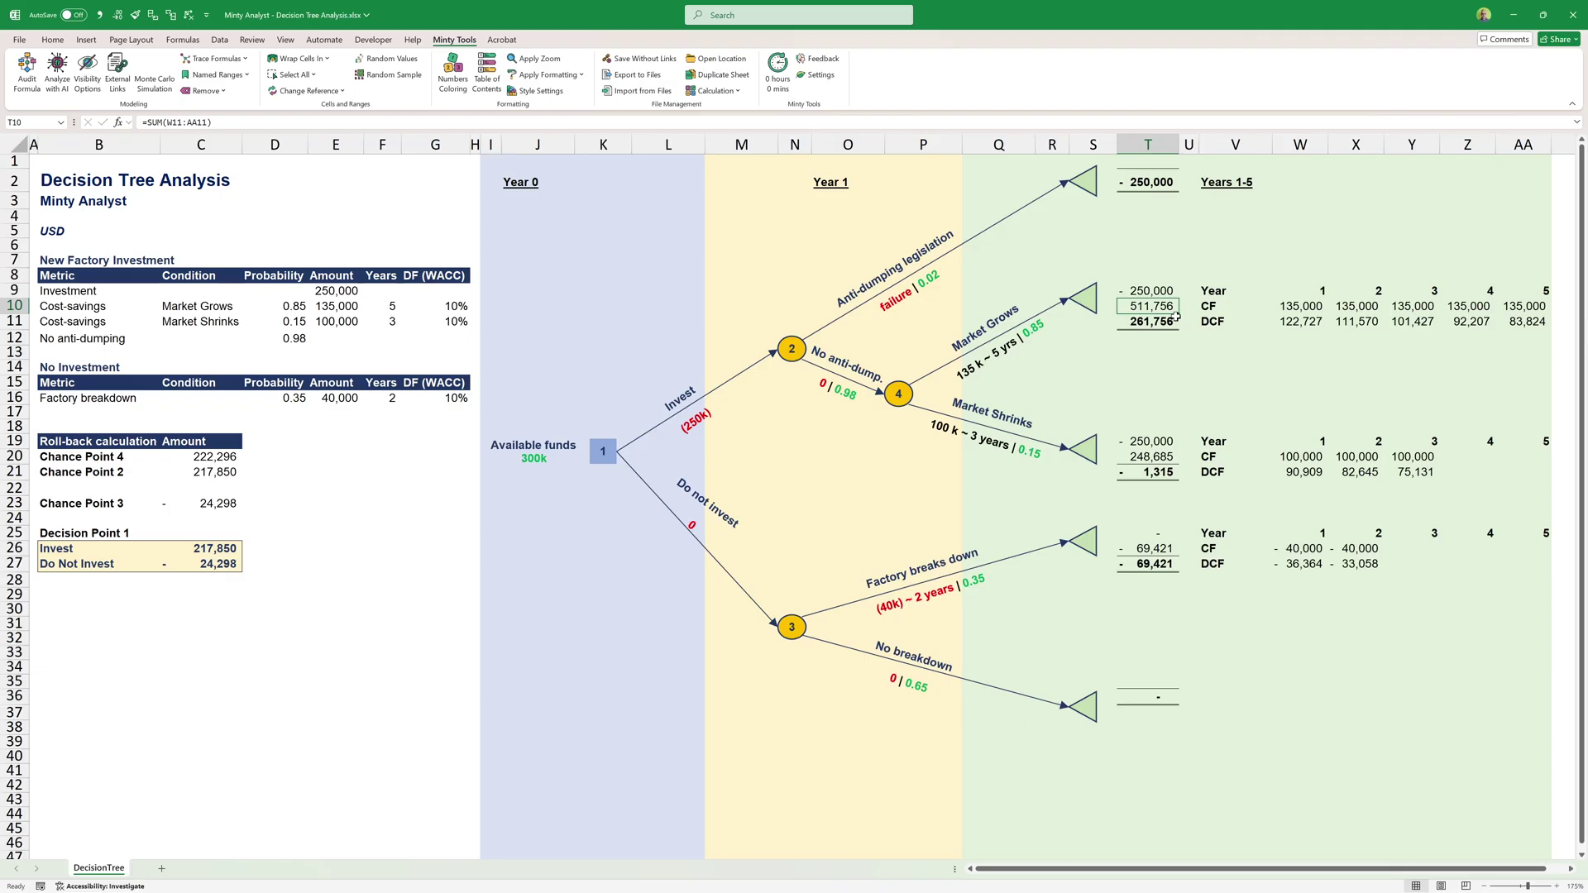
double_click(1172, 308)
key("Escape")
left_click(1152, 323)
double_click(1151, 322)
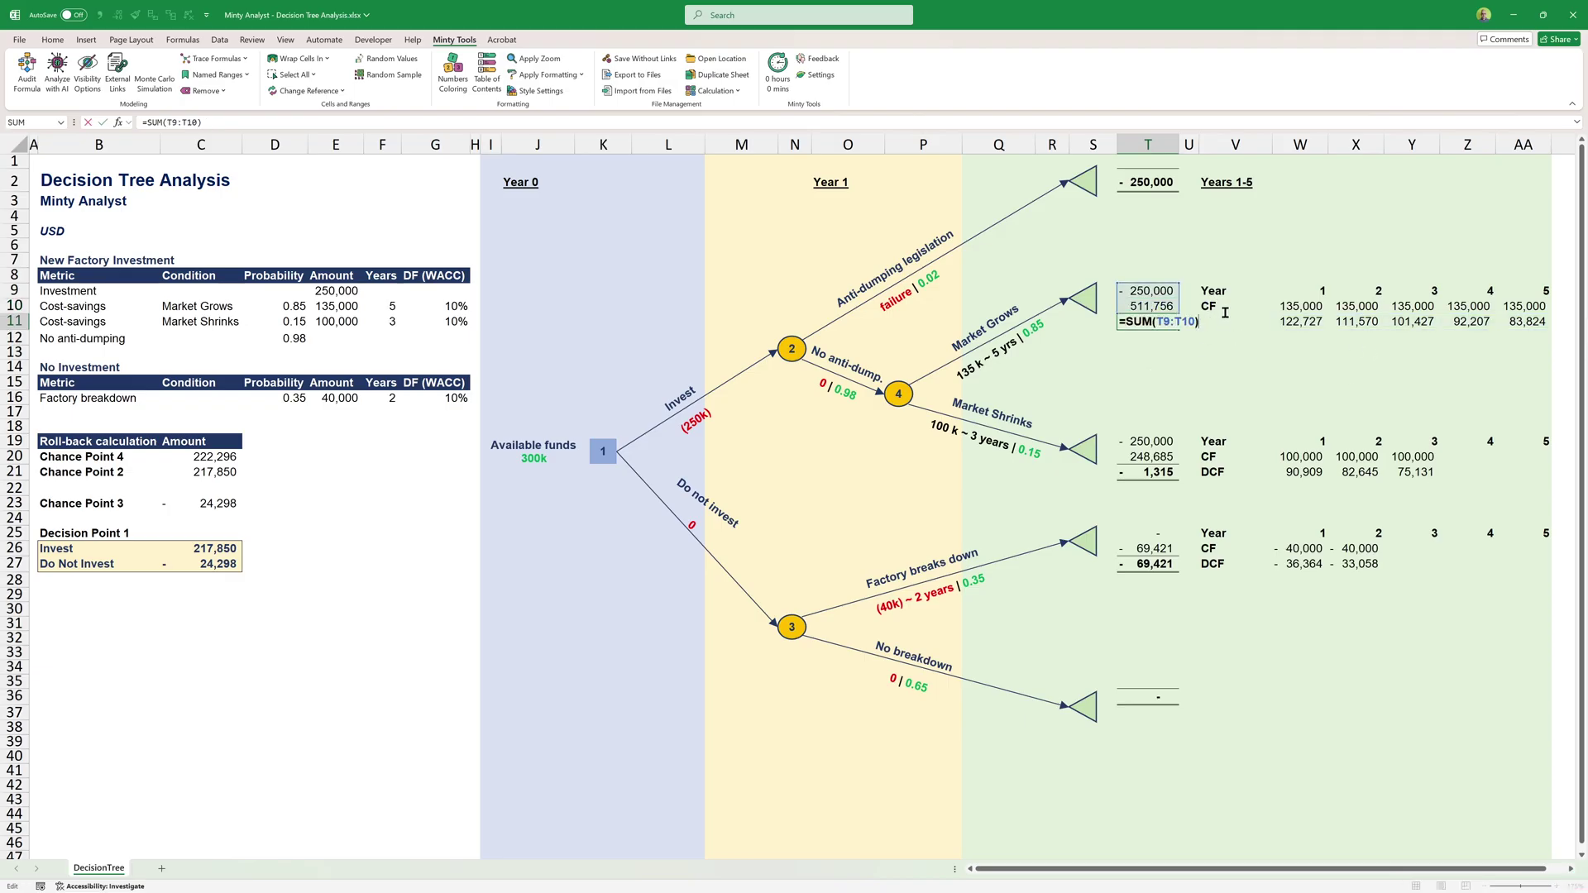
key("ctrl+Return")
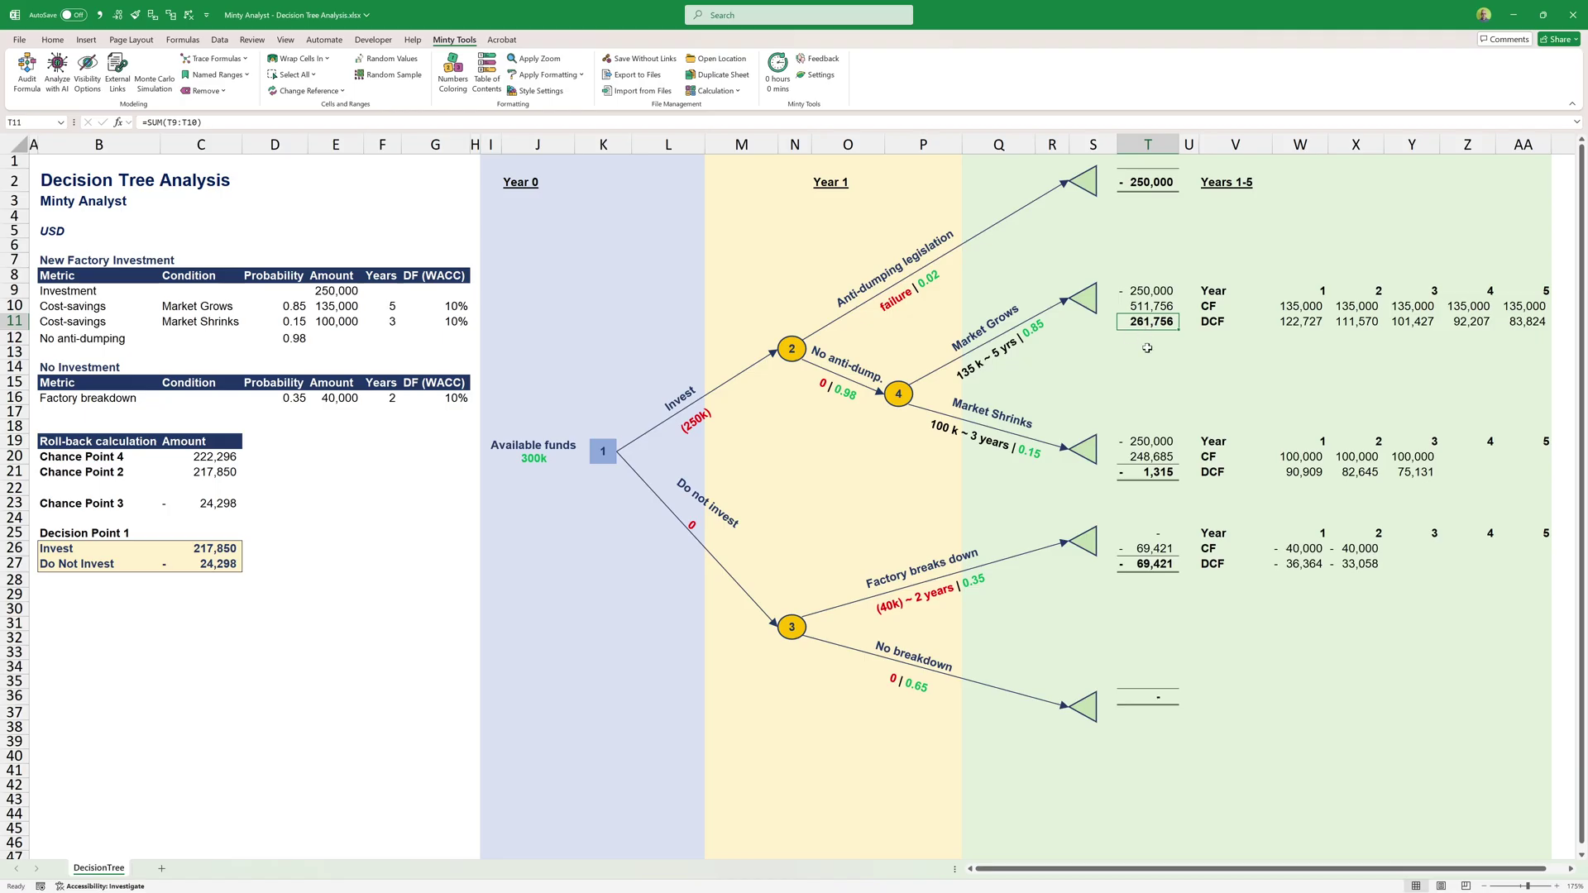
left_click(1150, 291)
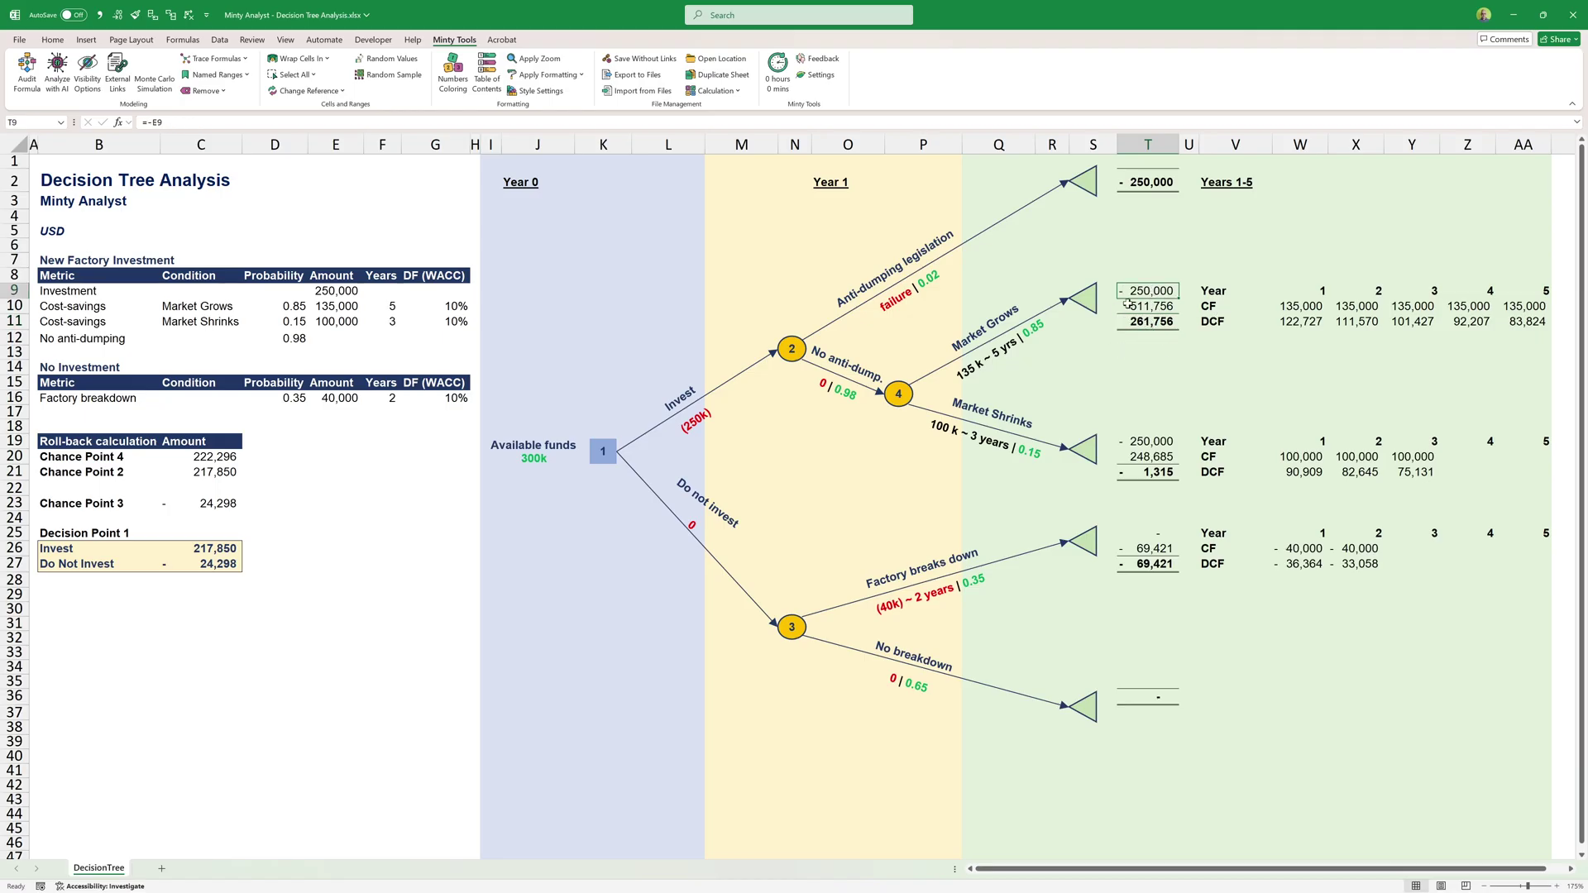
left_click(1145, 305)
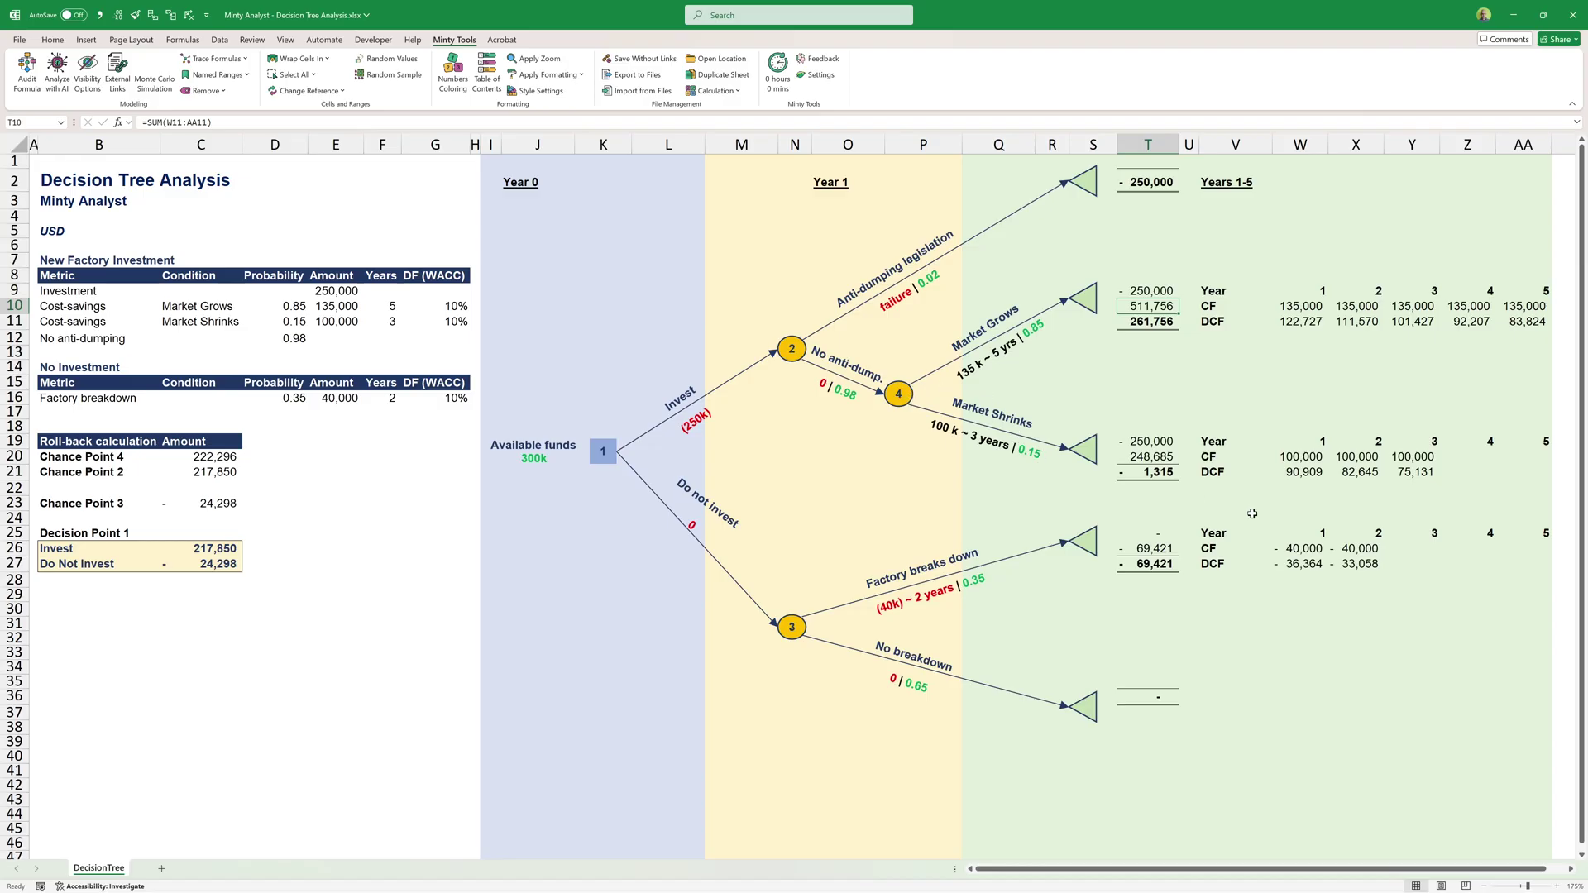
left_click_drag(1314, 459, 1423, 463)
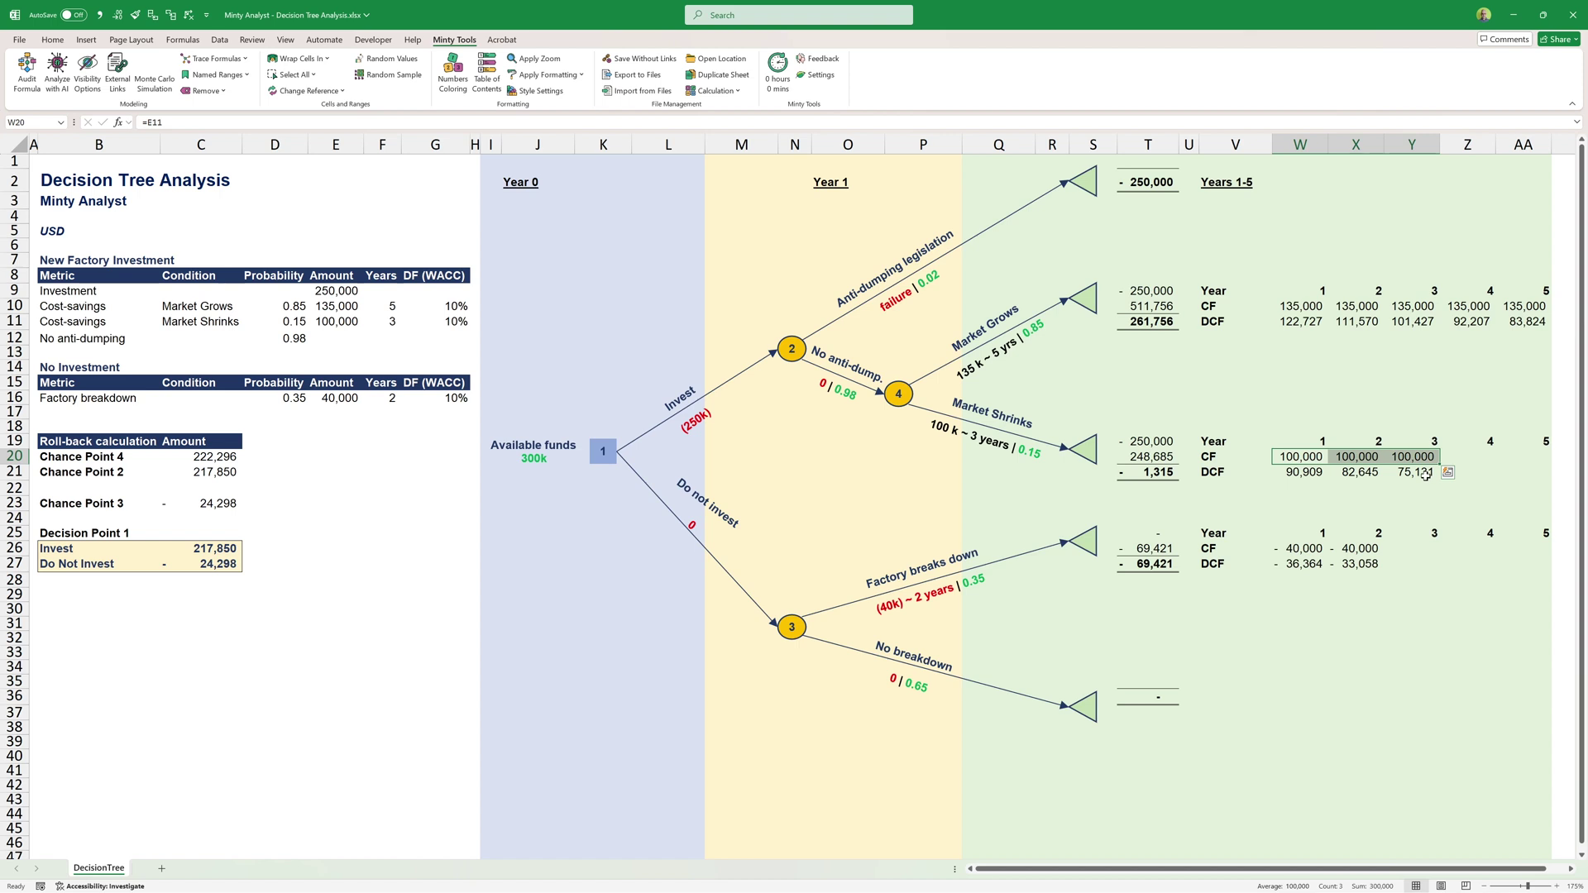
left_click(1301, 476)
left_click(1389, 477)
left_click(1369, 474)
double_click(1369, 475)
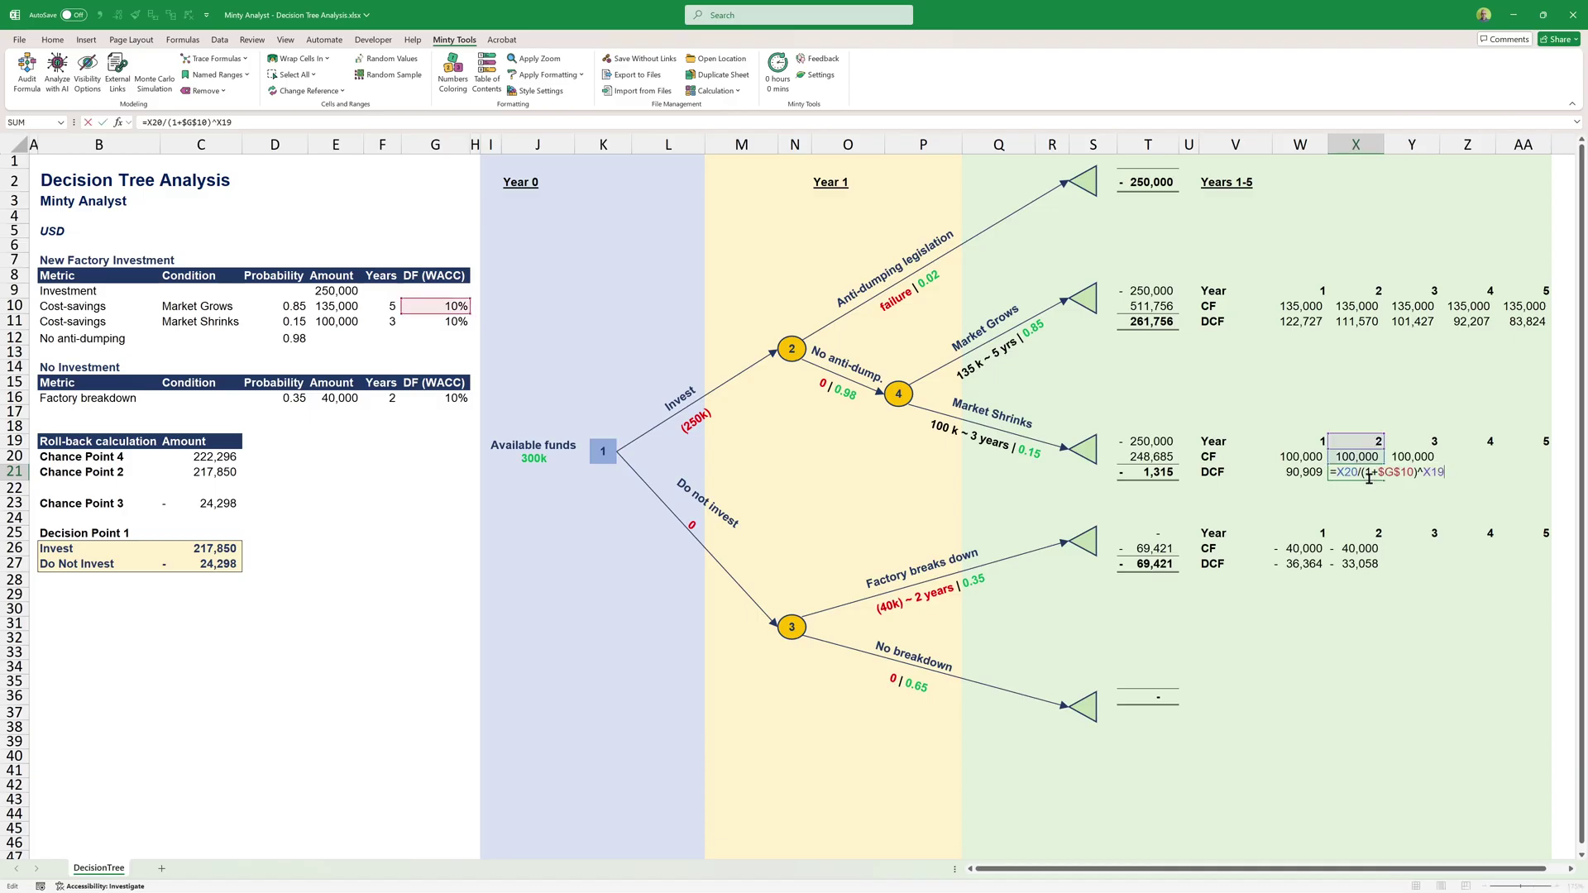
key("Escape")
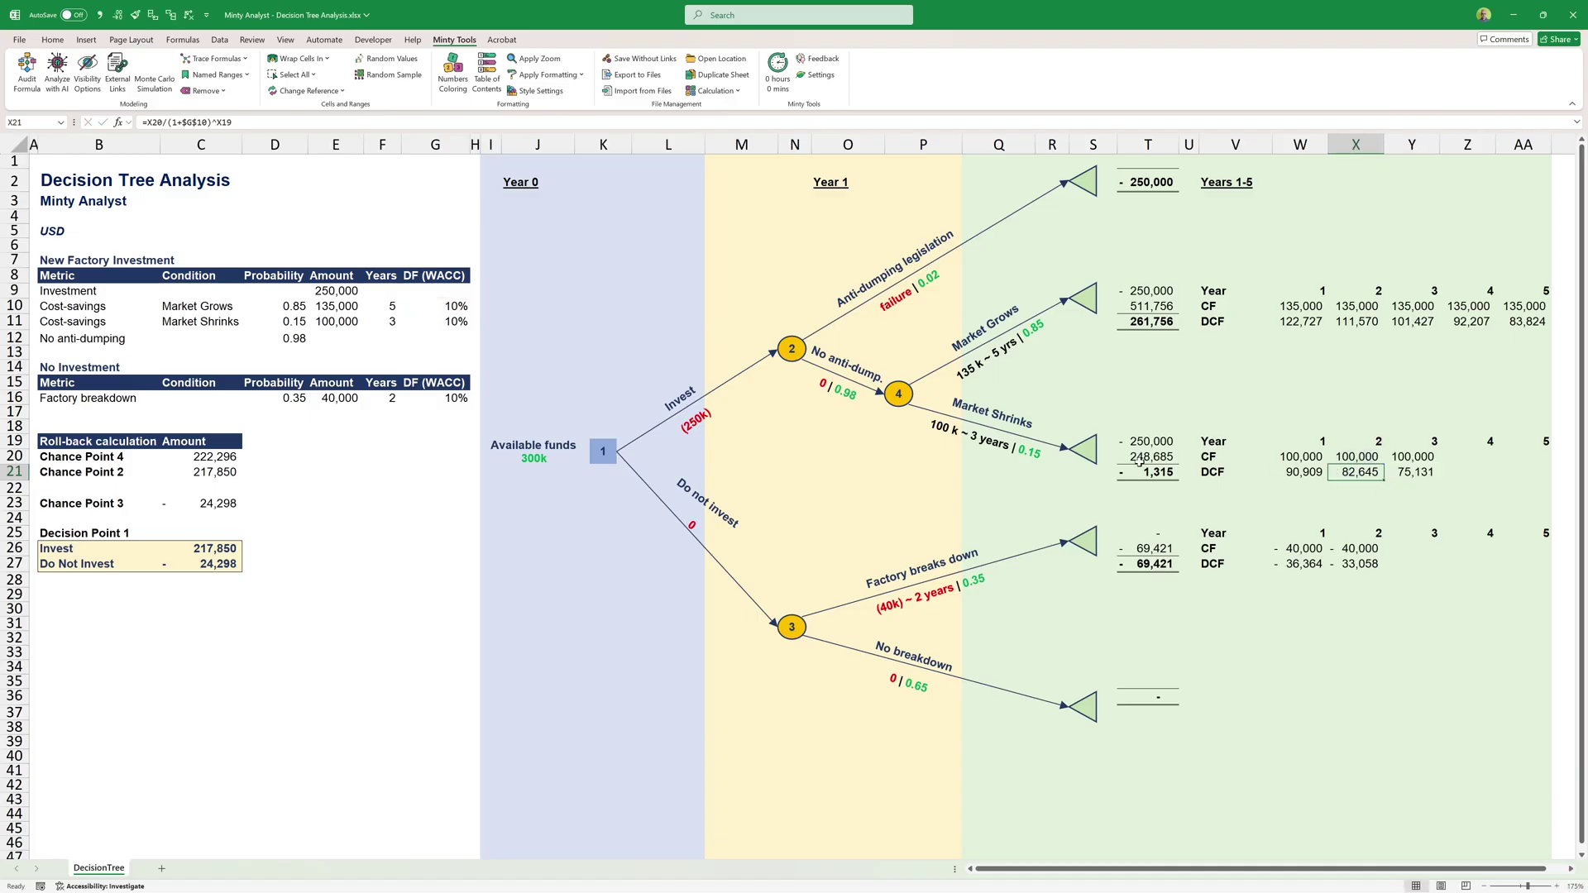
left_click(1141, 457)
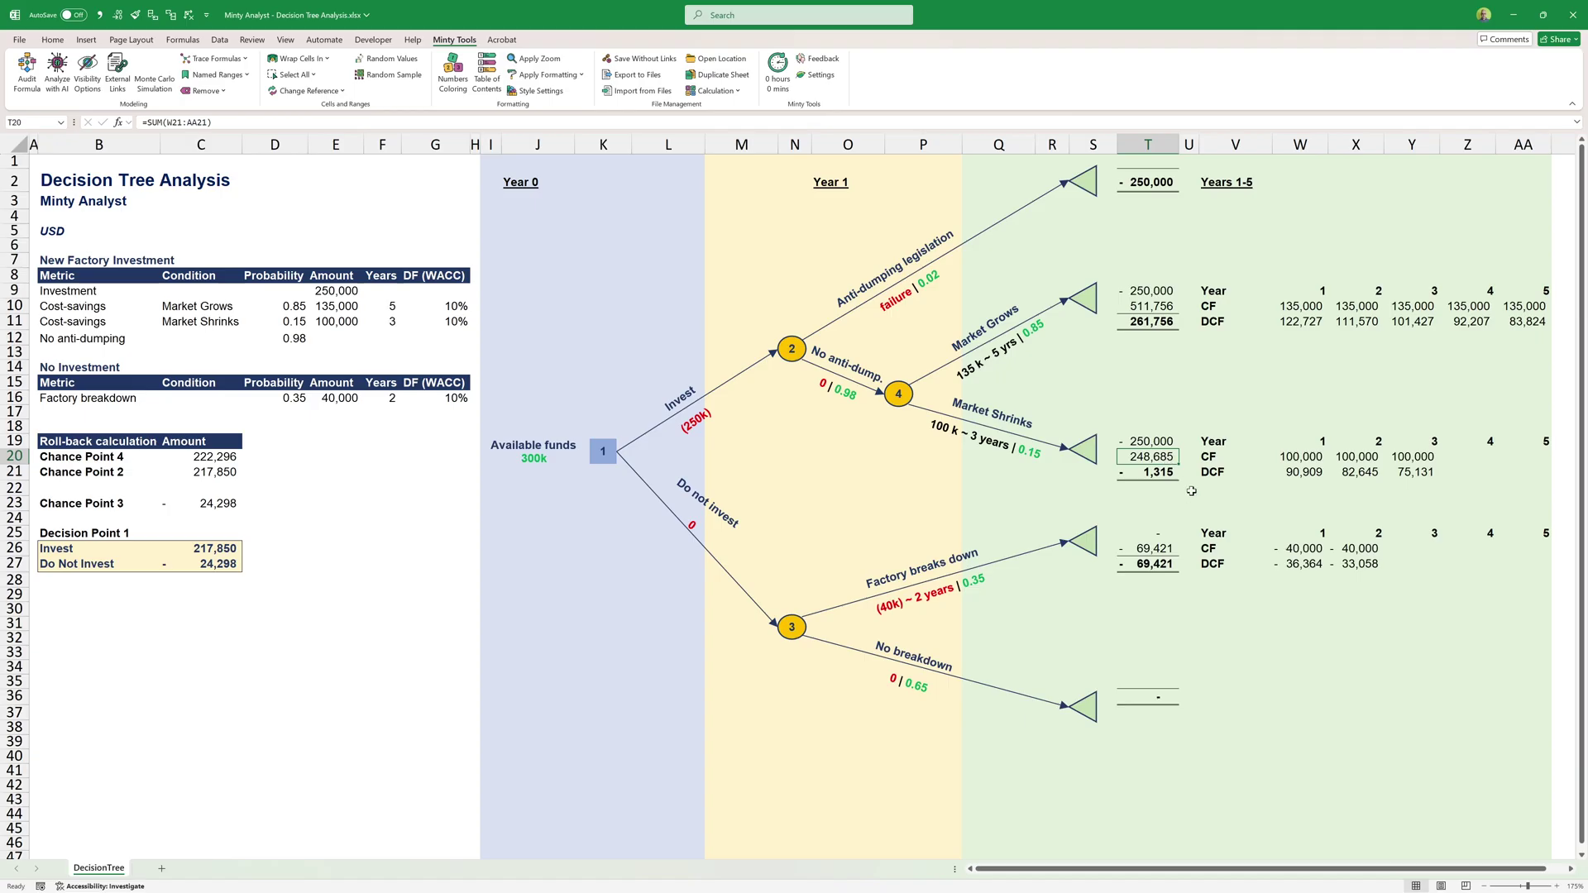
left_click(1152, 477)
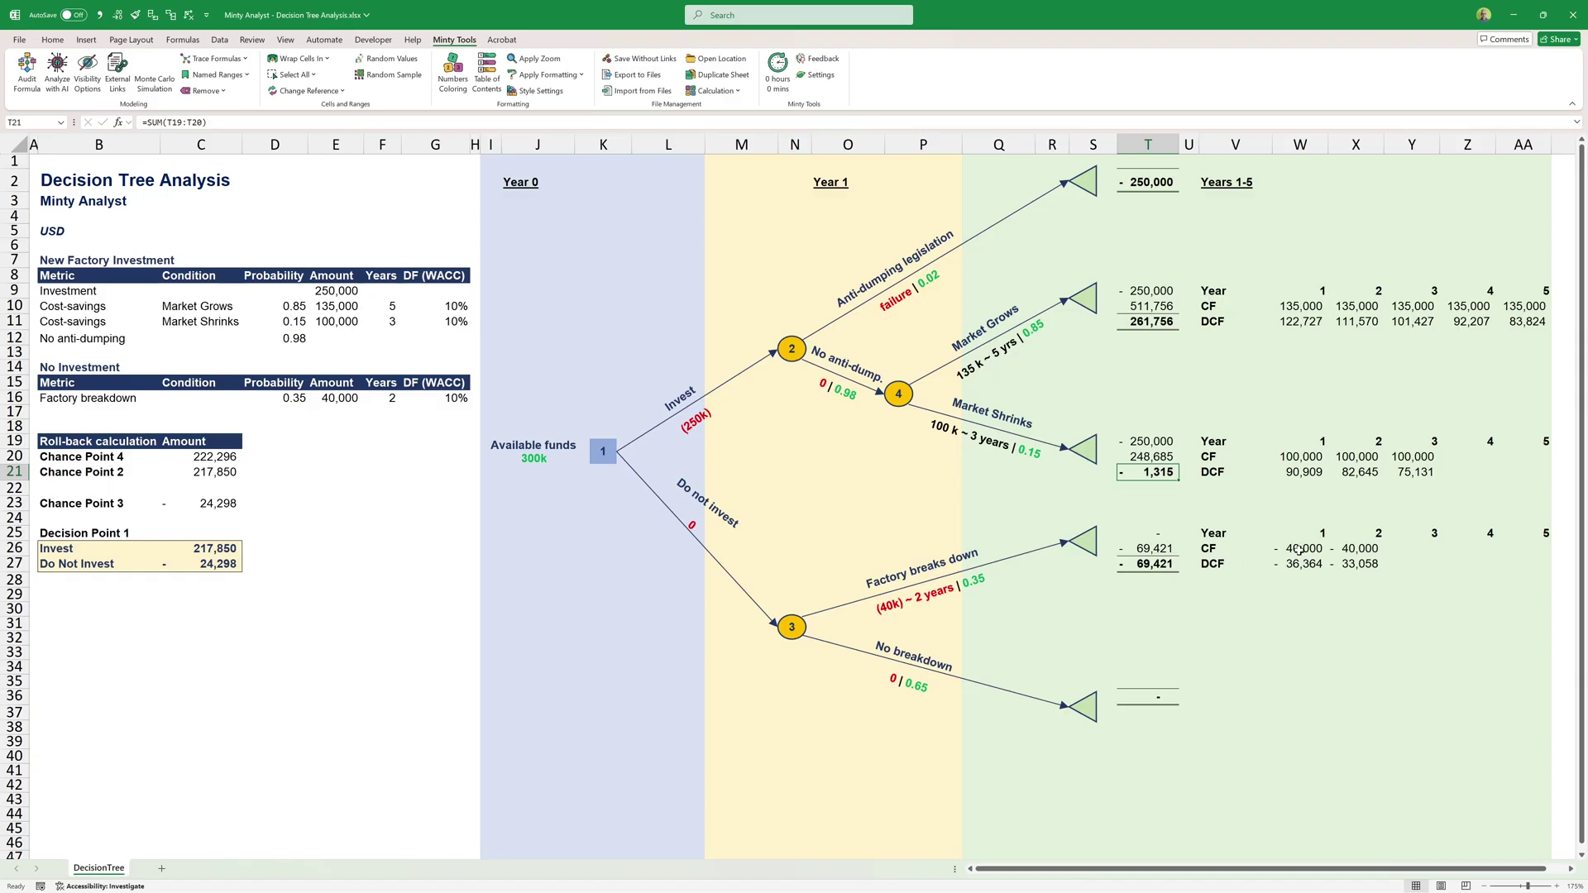
left_click(1350, 562)
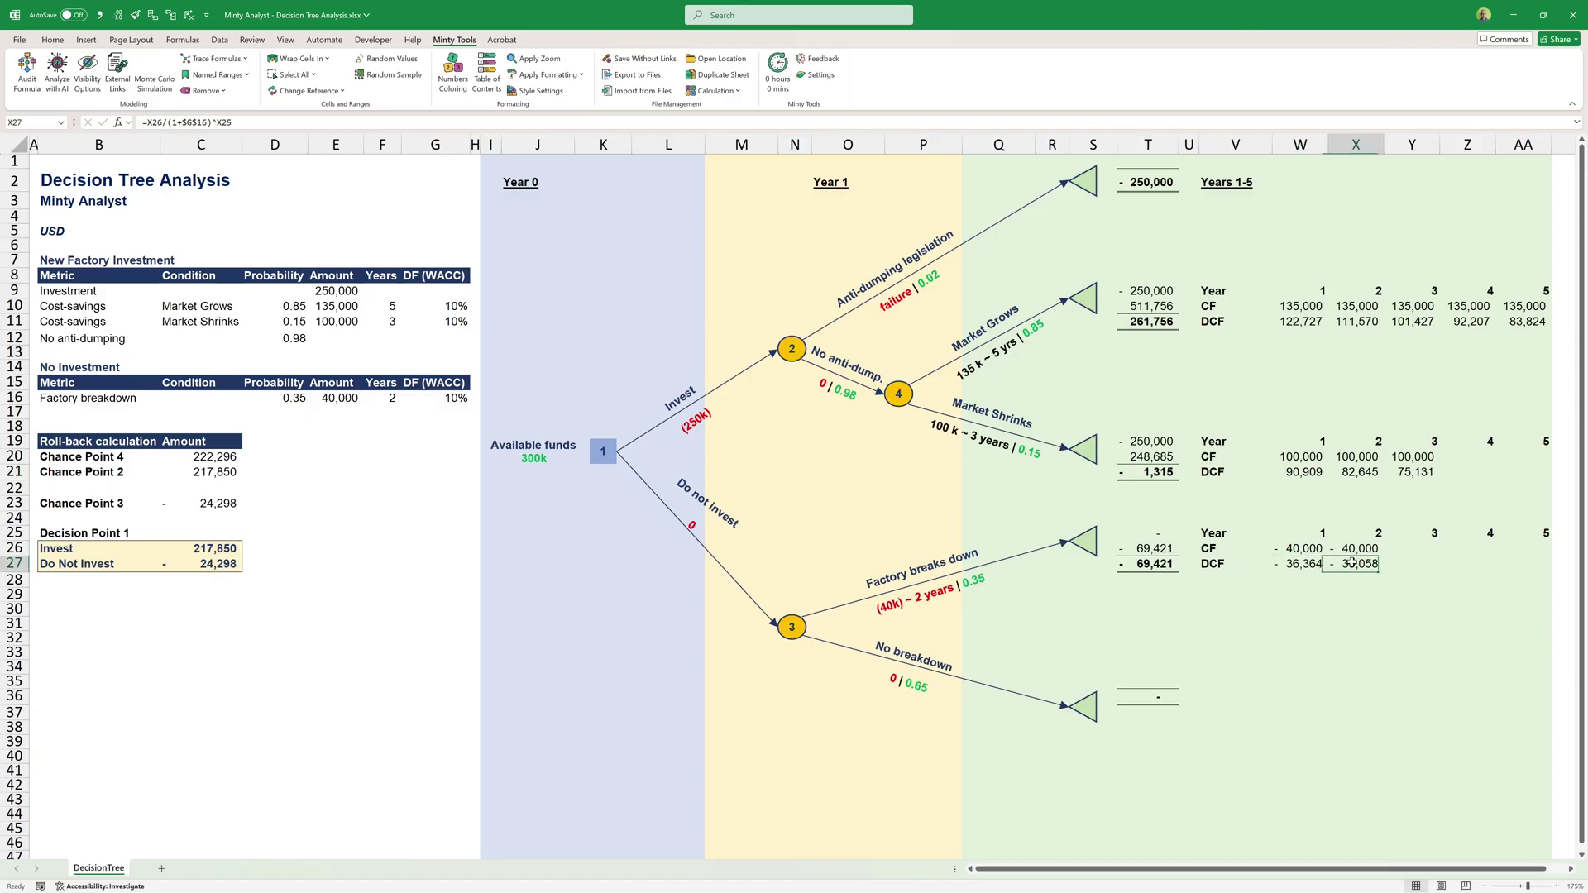
left_click(1151, 538)
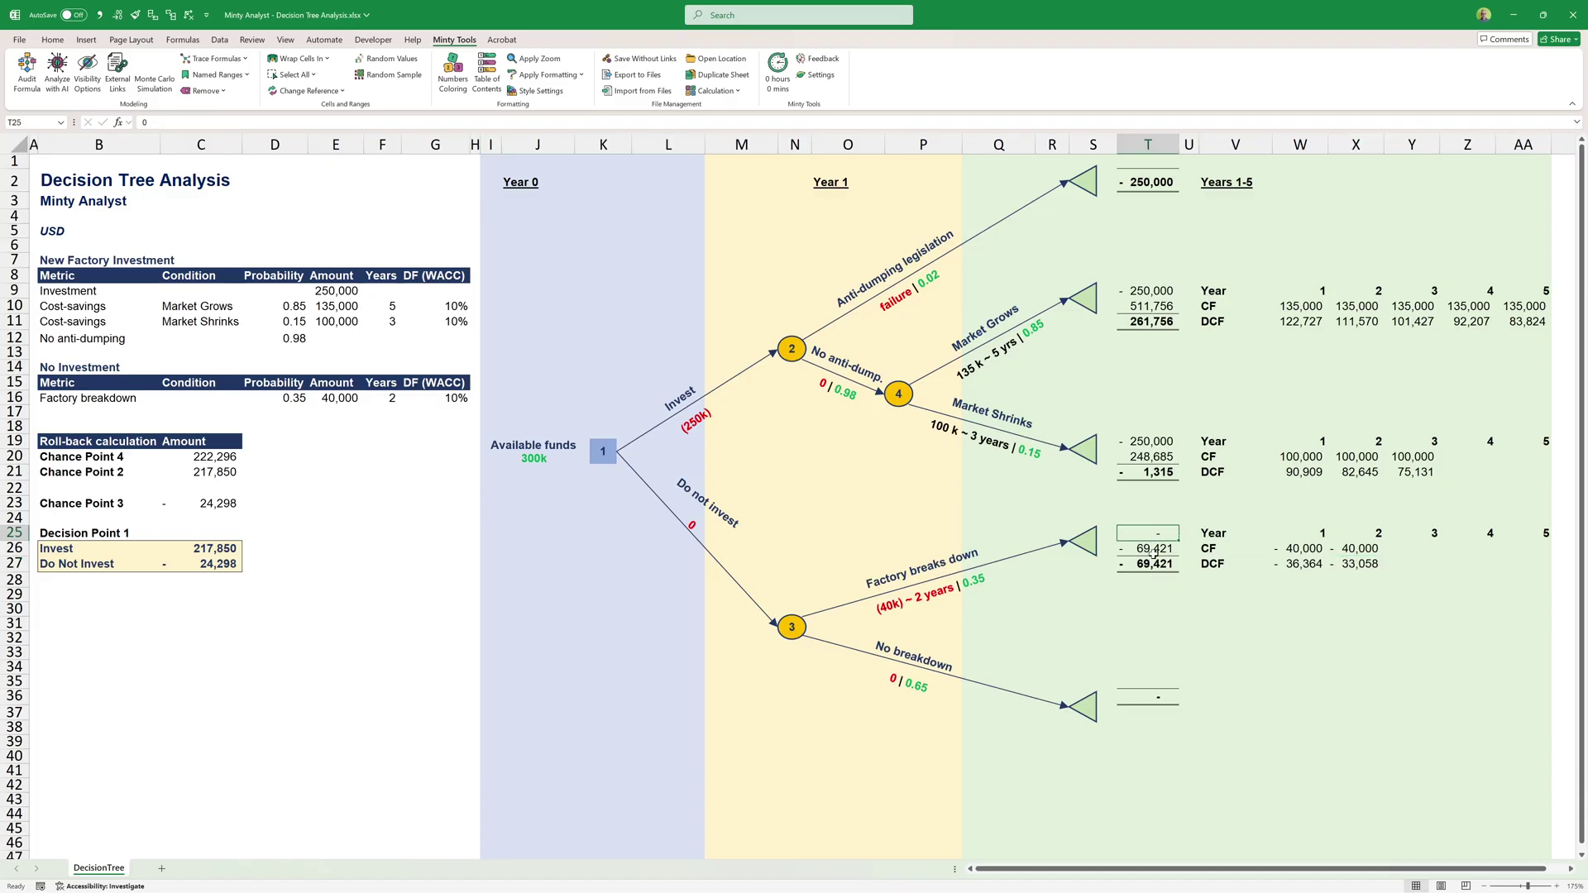
left_click(1154, 550)
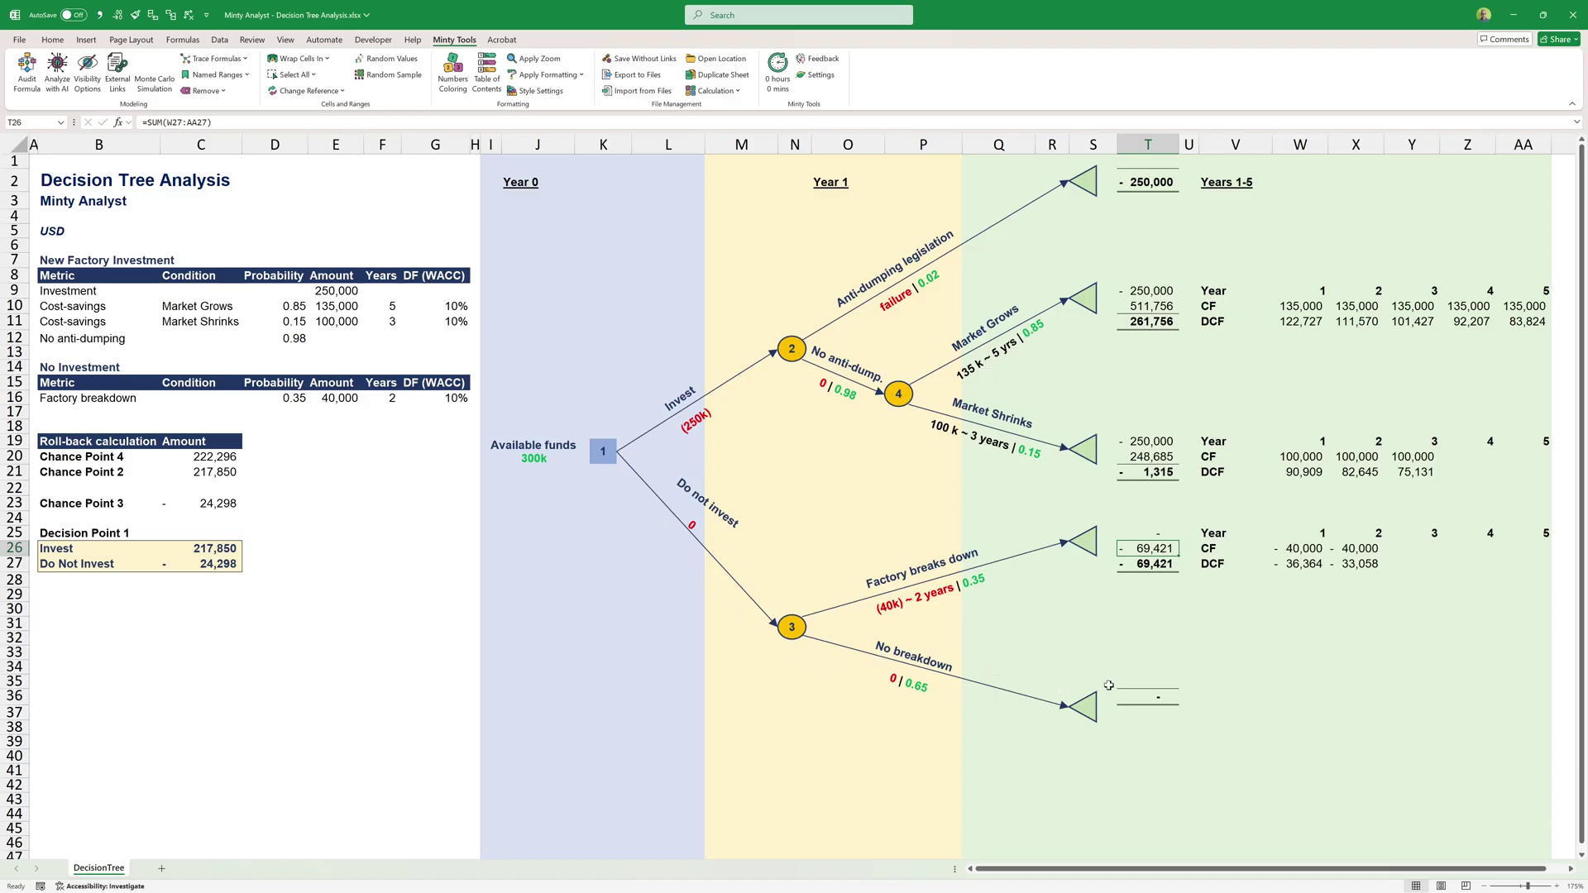
left_click(1161, 704)
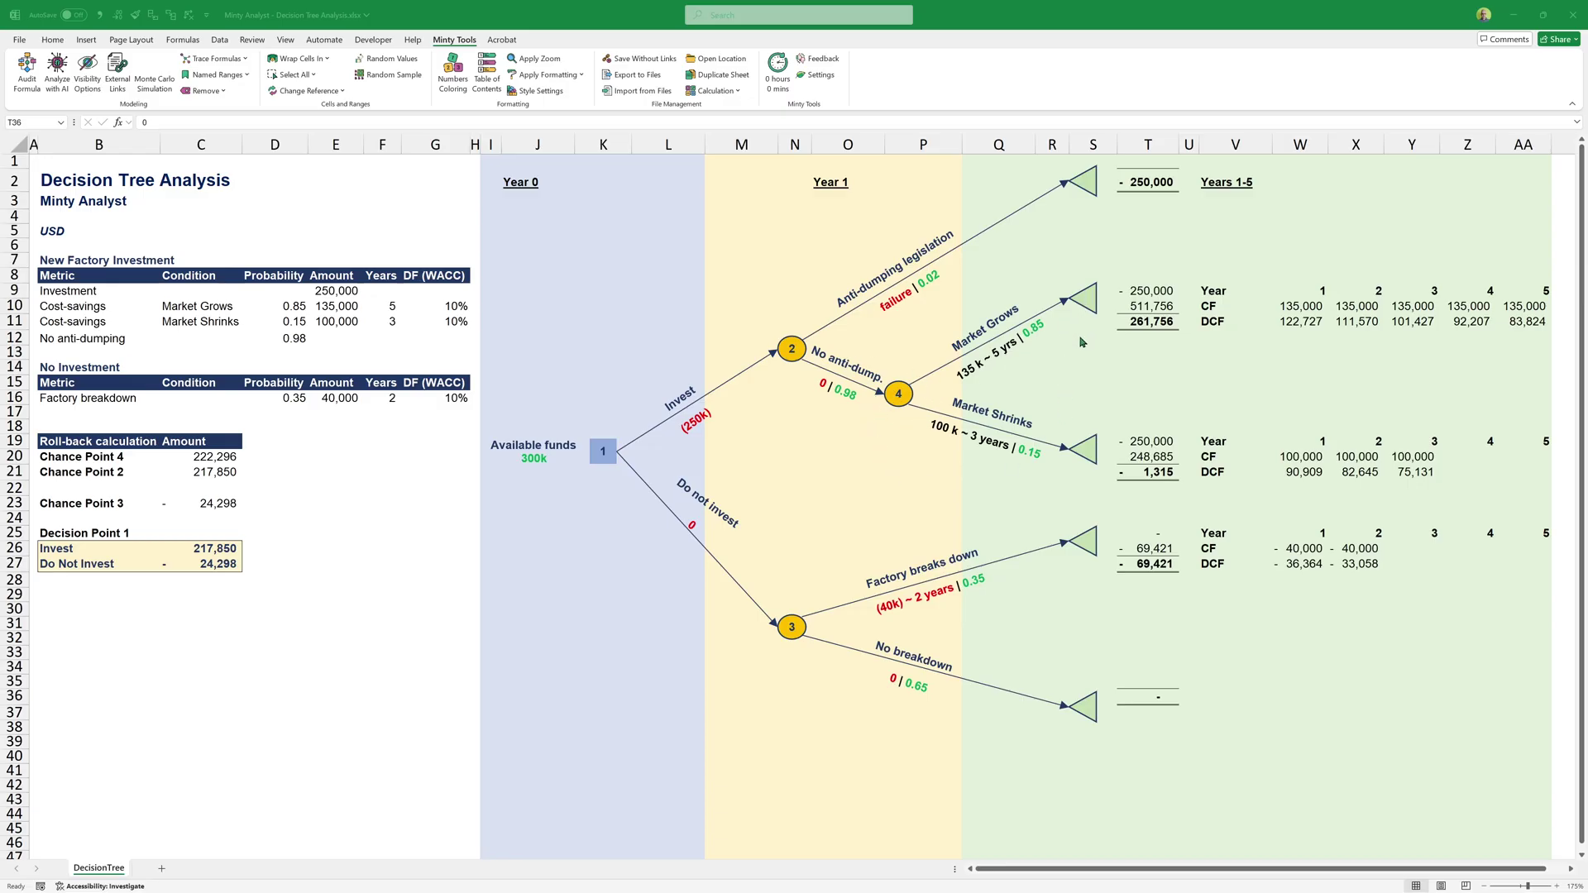
left_click(1149, 322)
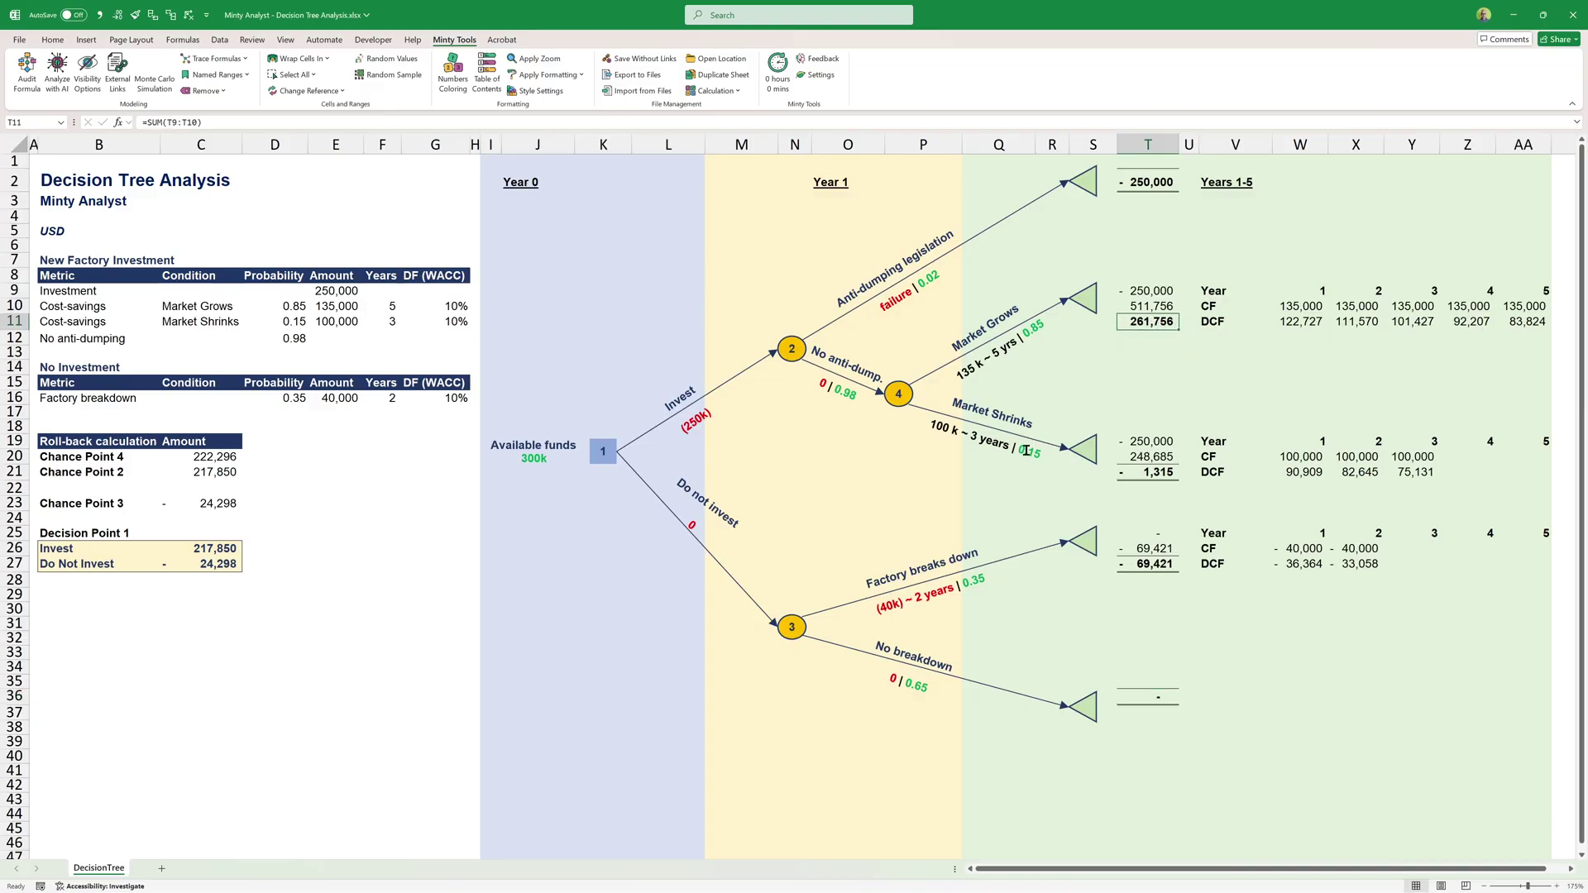
left_click(1162, 473)
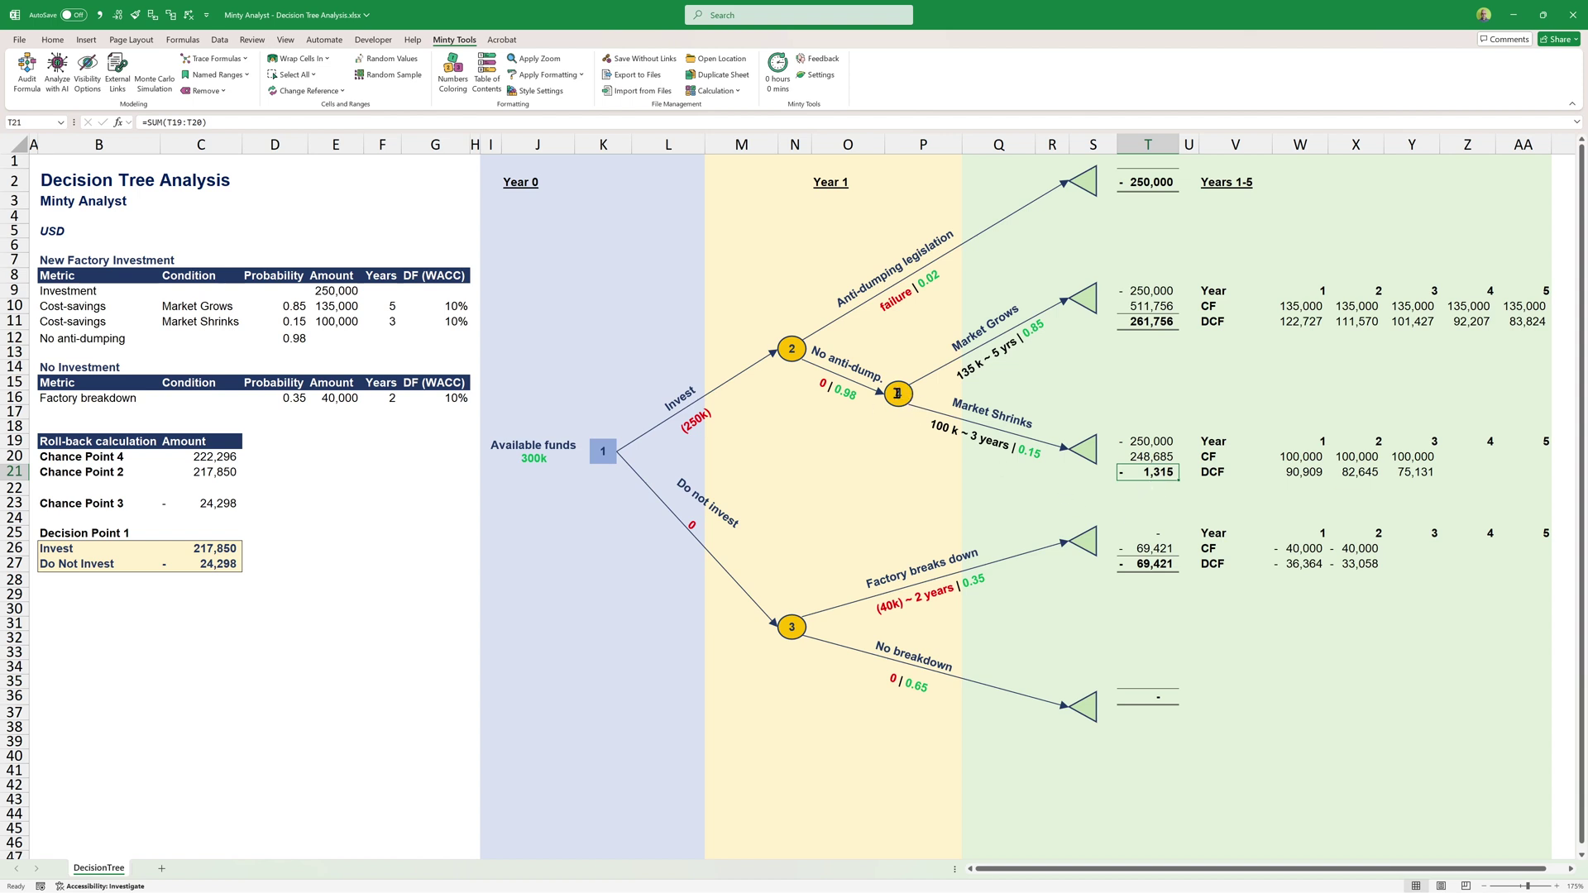
left_click(107, 455)
left_click(219, 458)
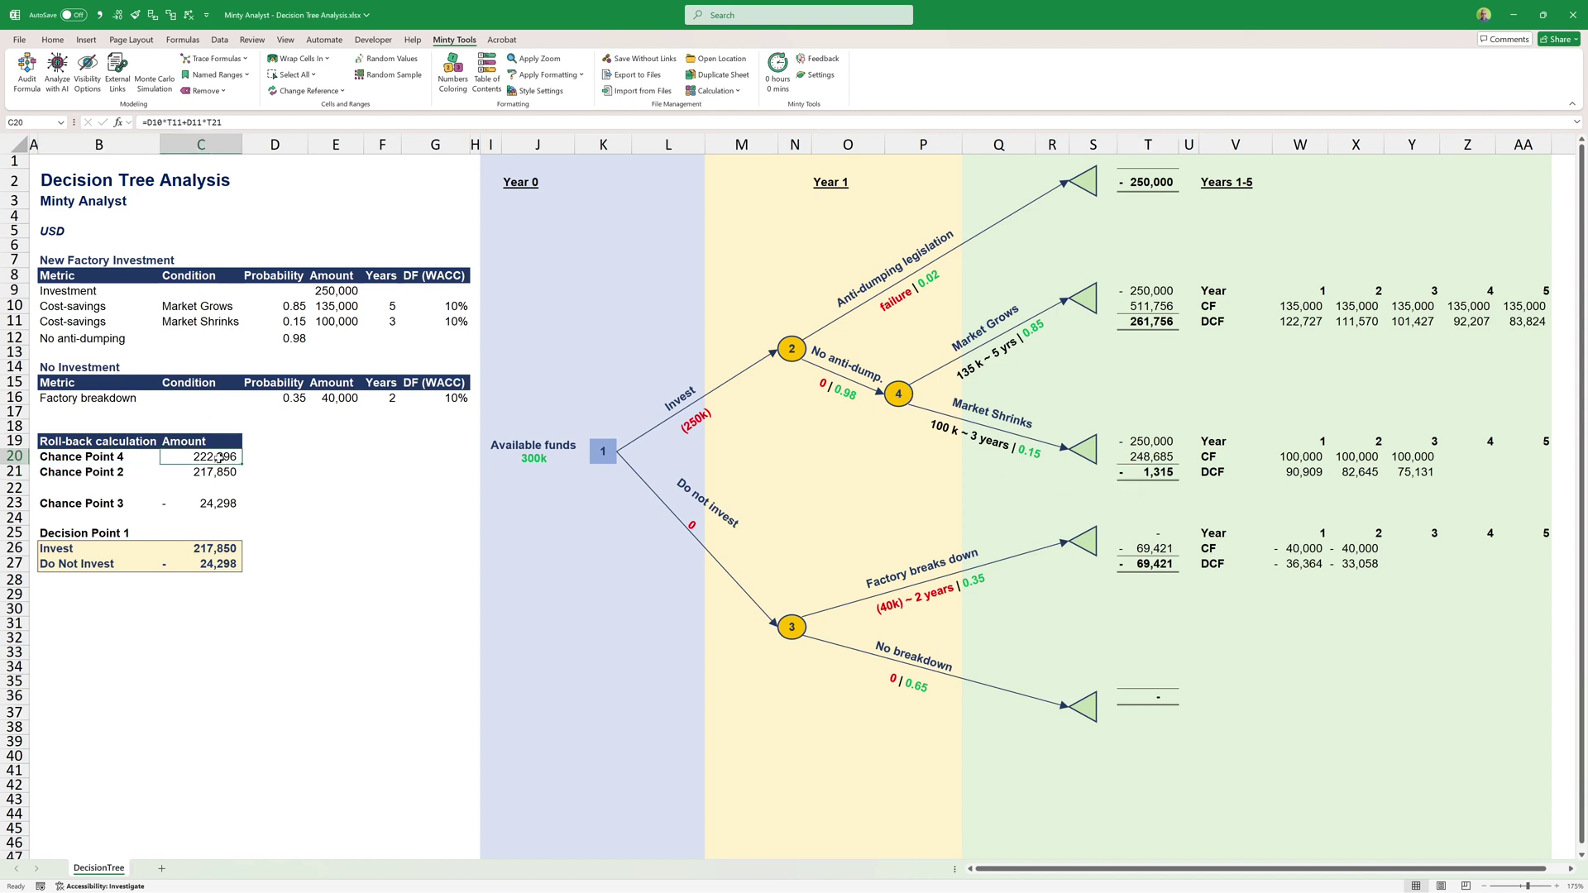
key("F2")
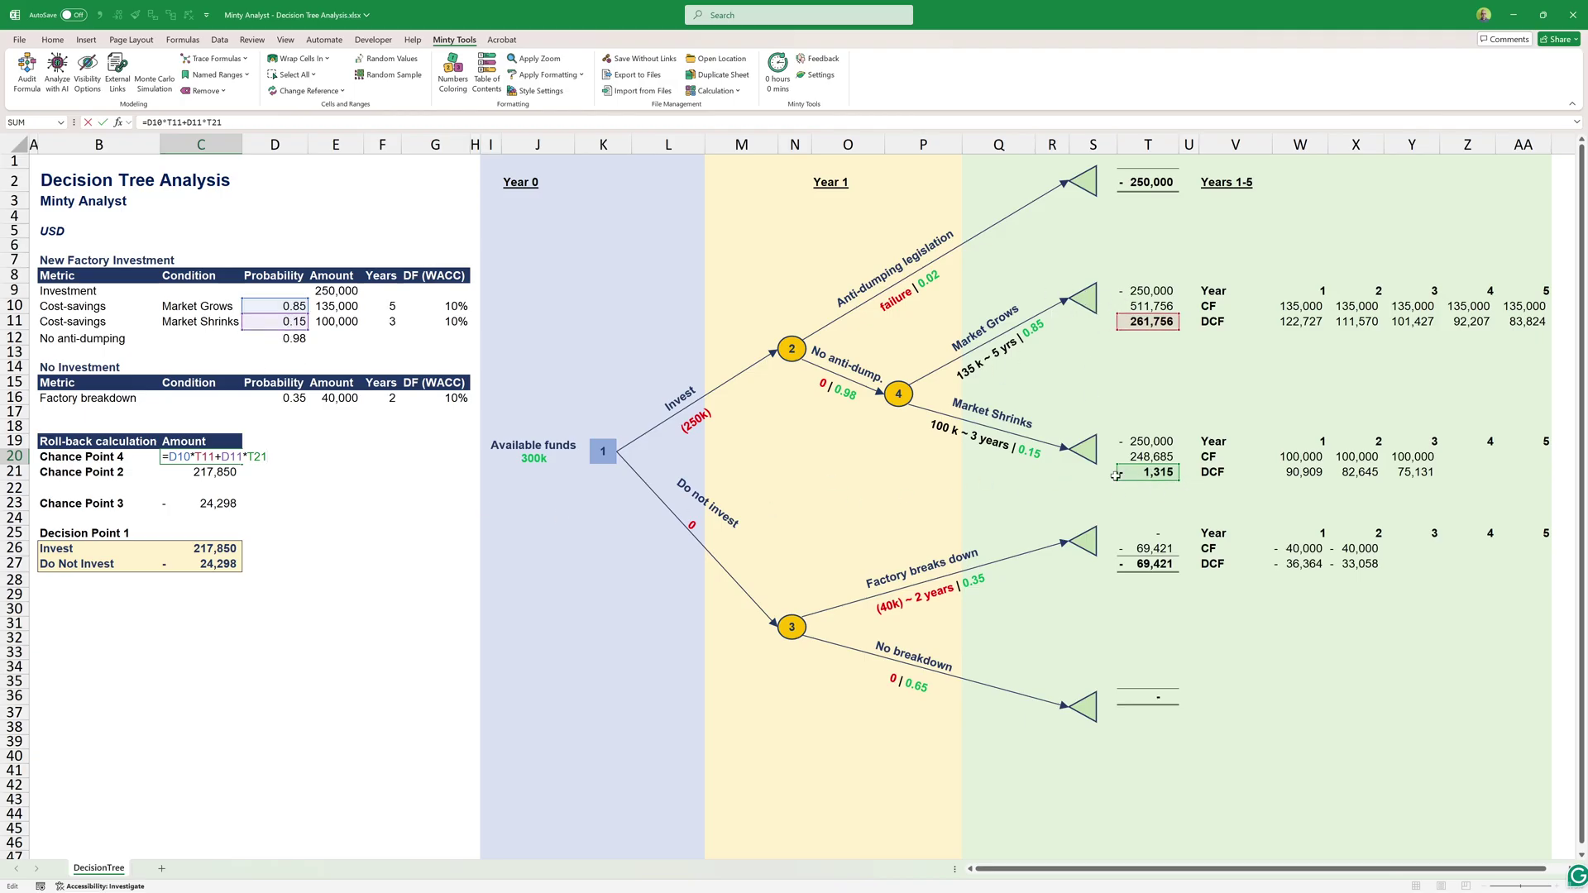
key("ctrl+Return")
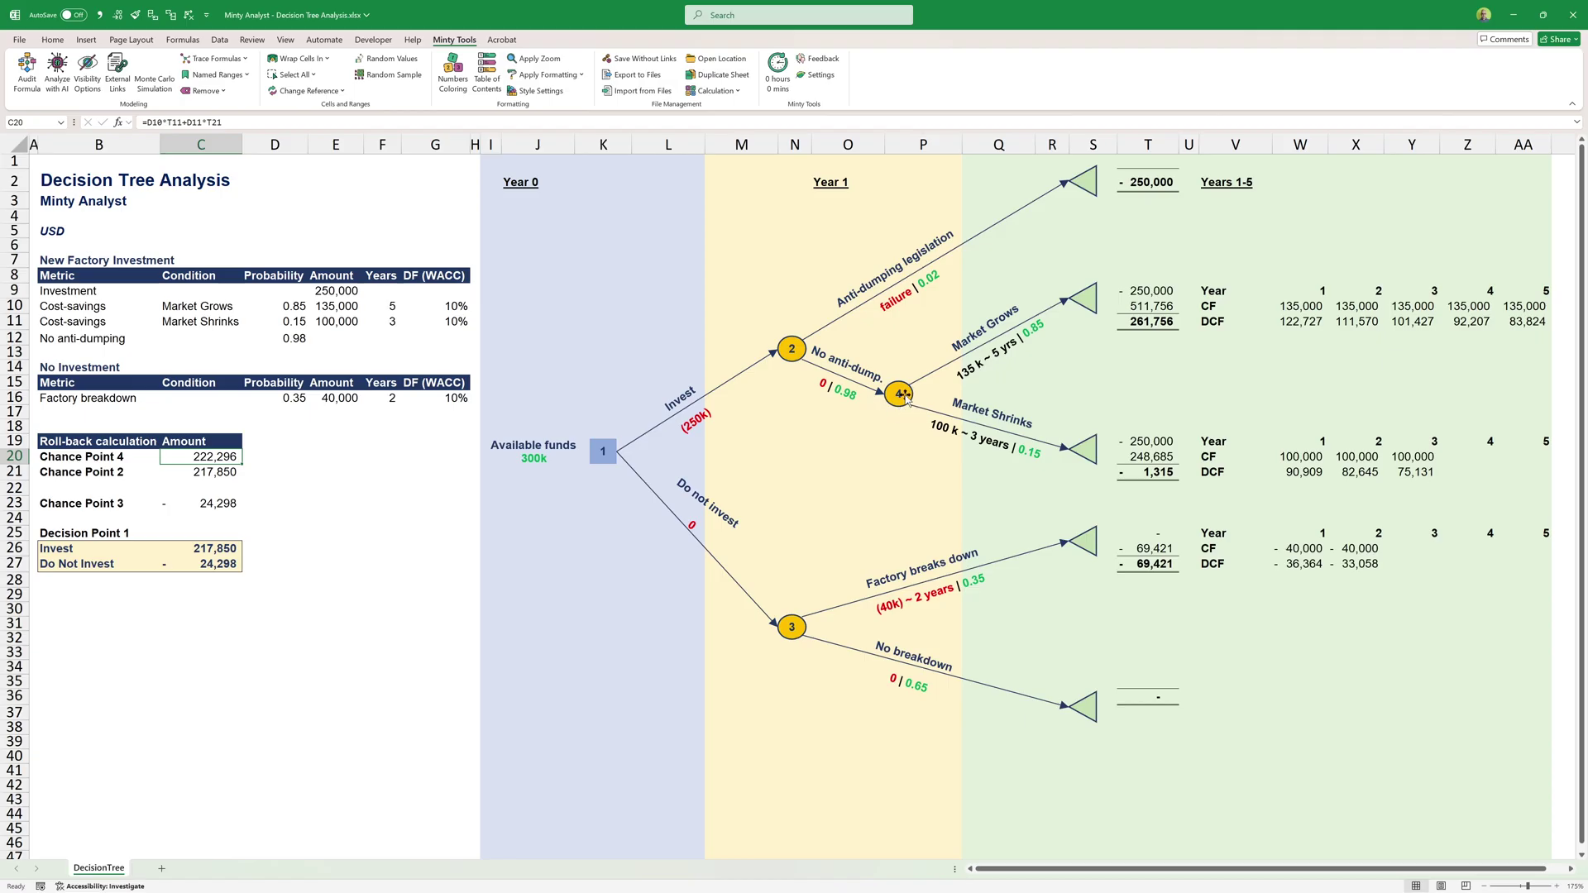
Review the Chance Point 2 formula in C21, then clear the -250,000 from Market Grows cell T9
left_click(203, 468)
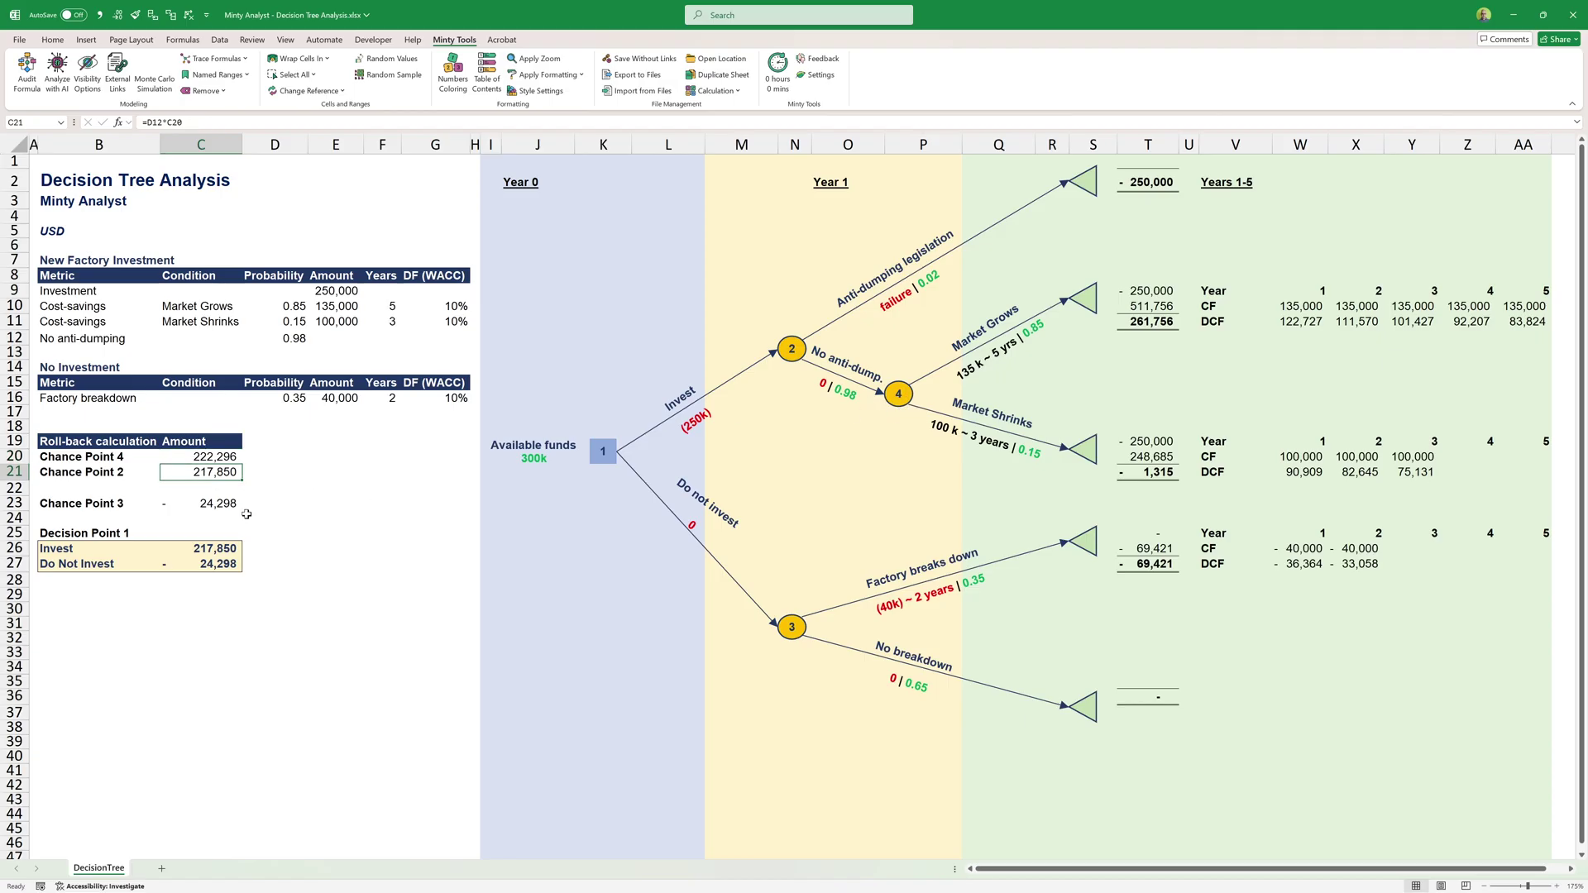
key("F2")
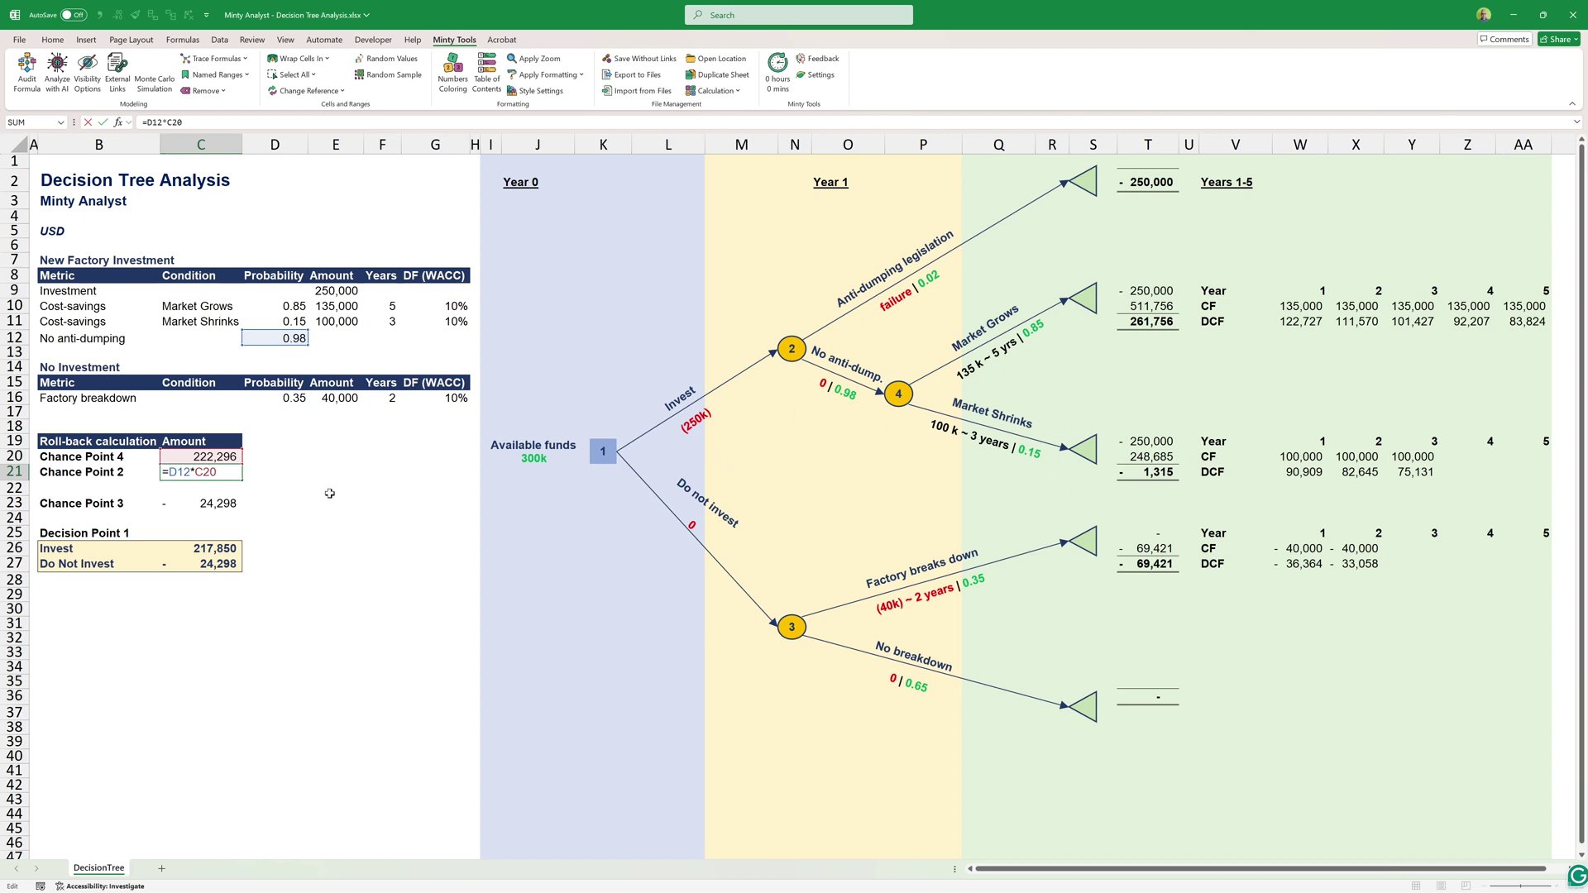
key("Return")
left_click(1148, 291)
key("Delete")
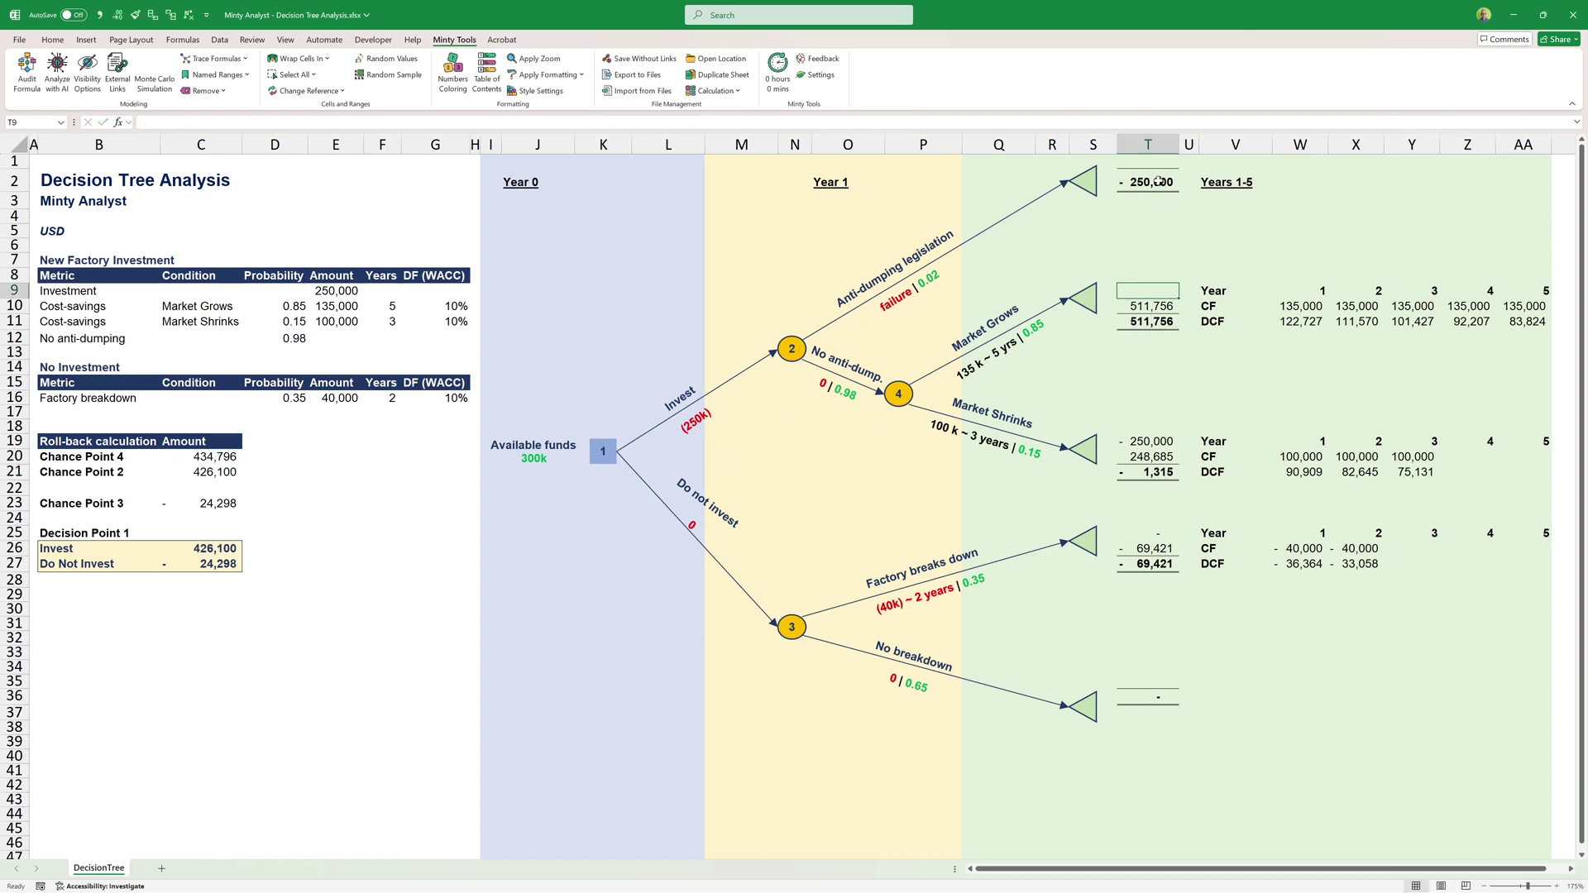
left_click(1158, 181)
key("Delete")
left_click(1161, 441)
key("Delete")
left_click(217, 456)
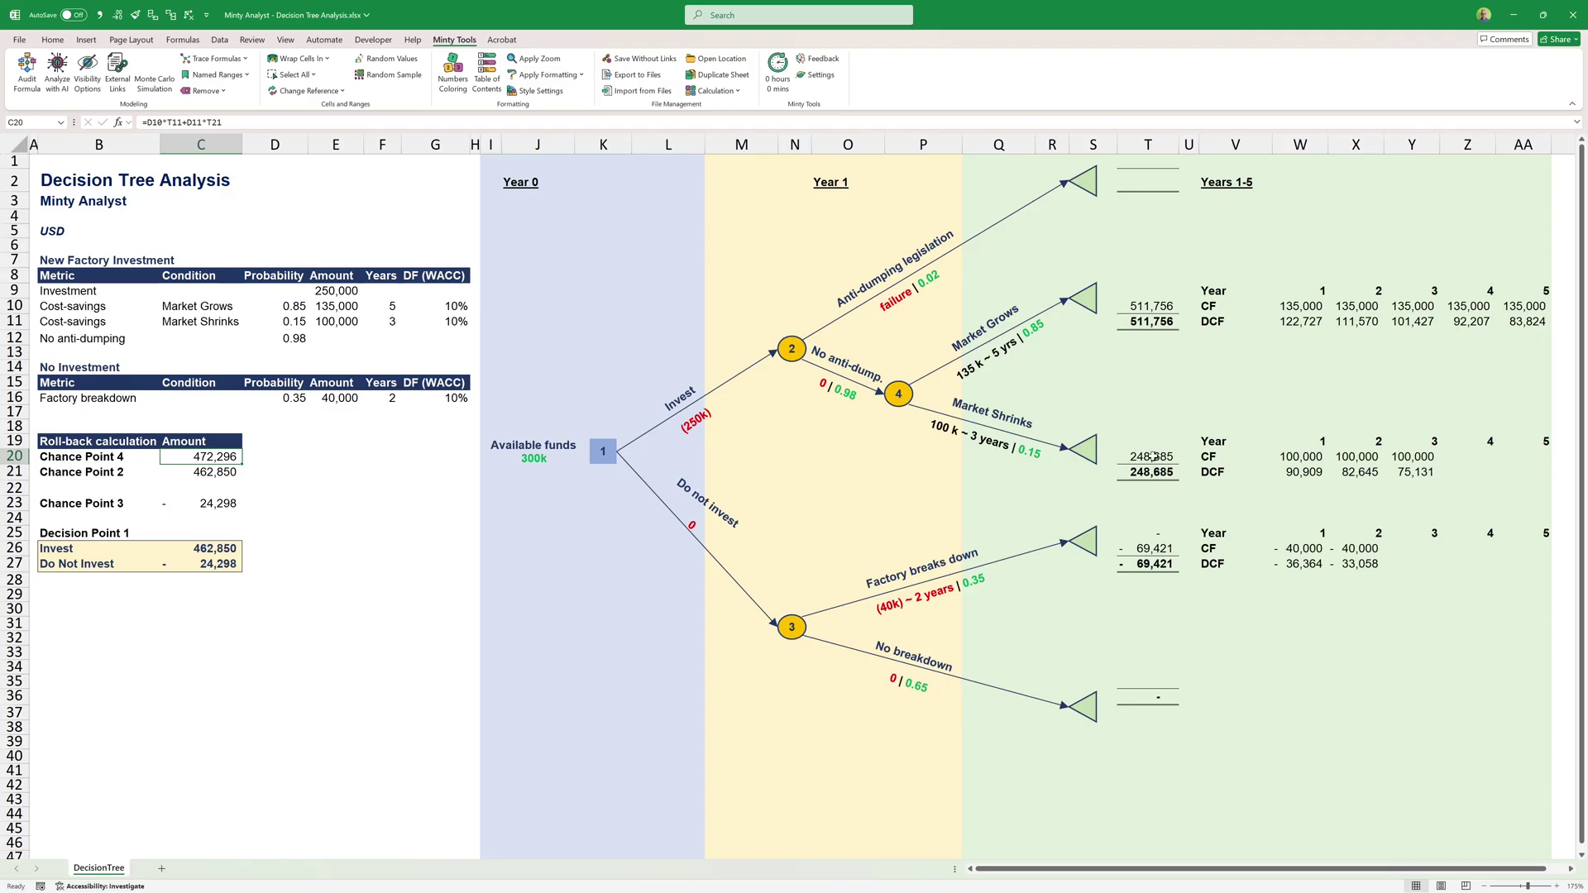
left_click(199, 474)
type("=D12*C20")
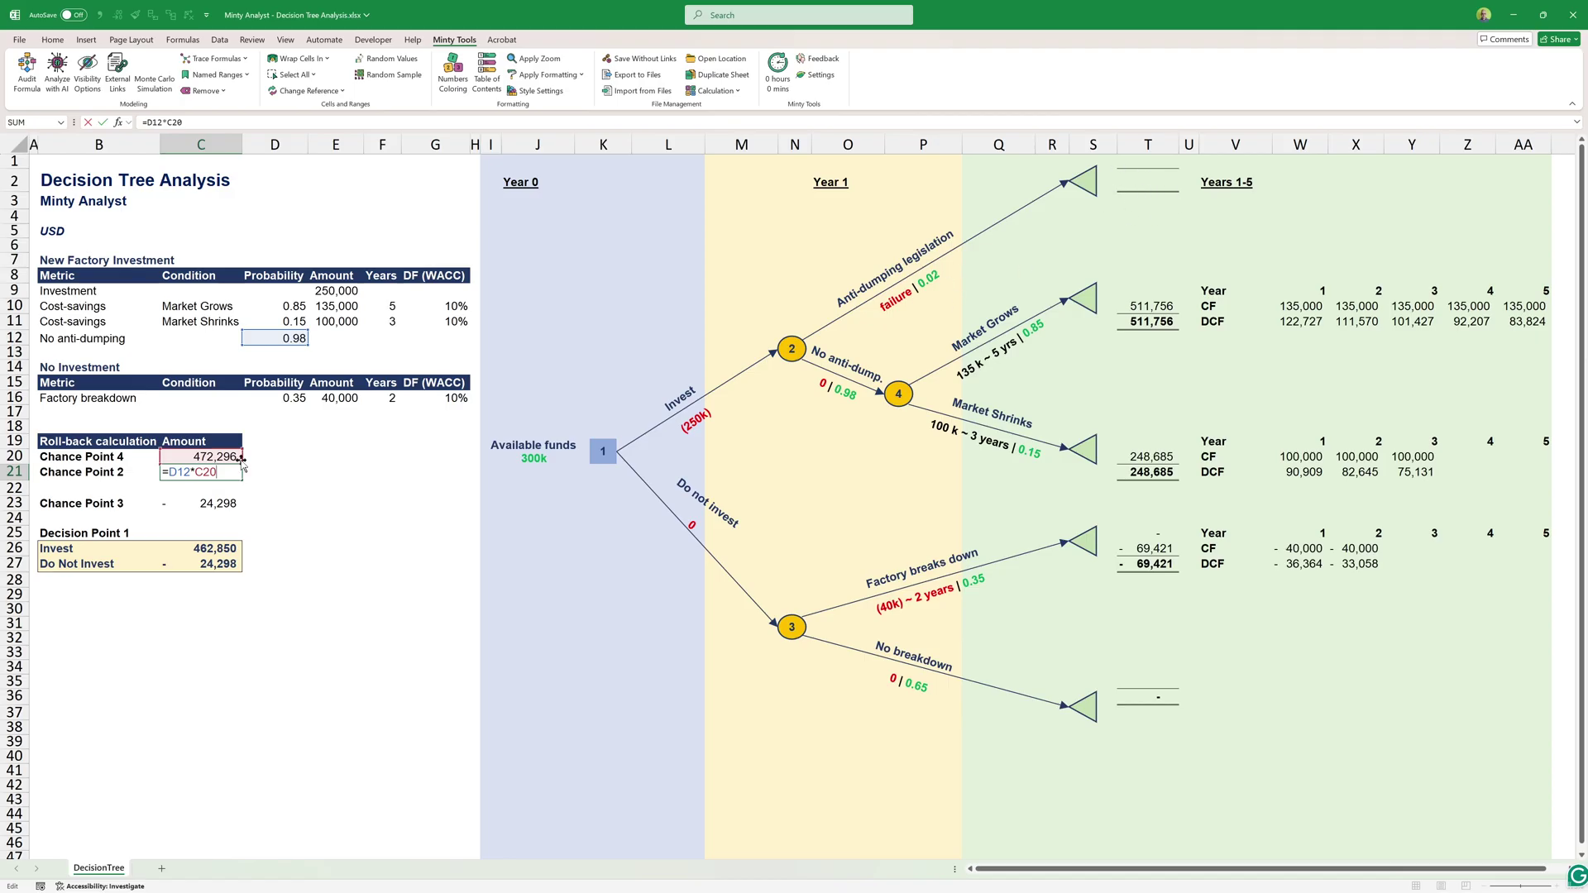
key("ctrl+Return")
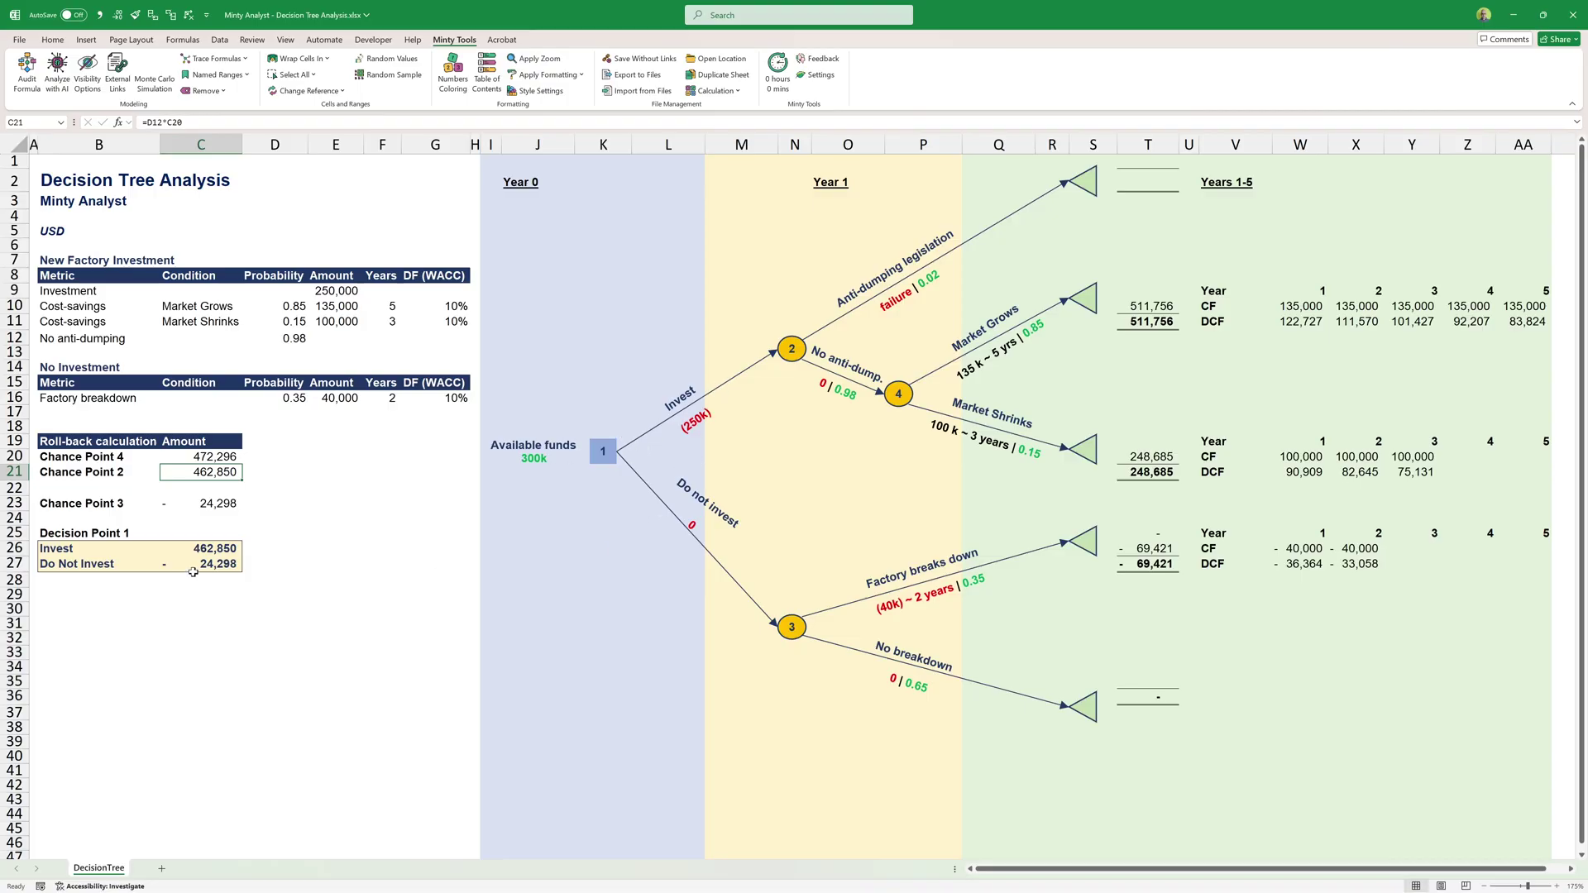
left_click(213, 547)
key("F2")
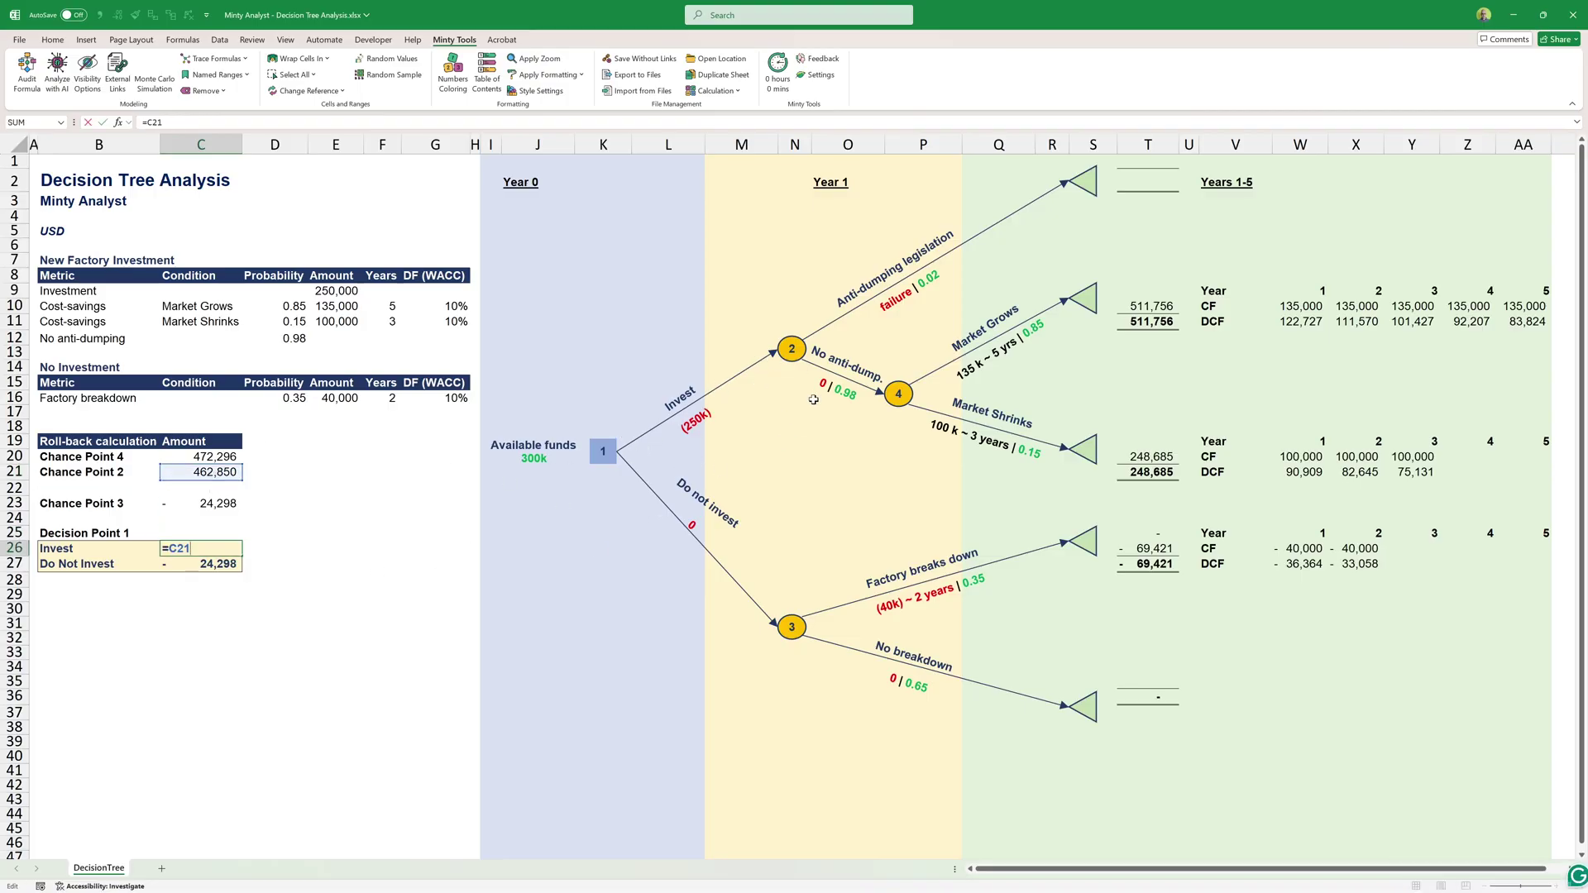
type("-")
left_click(338, 289)
key("Return")
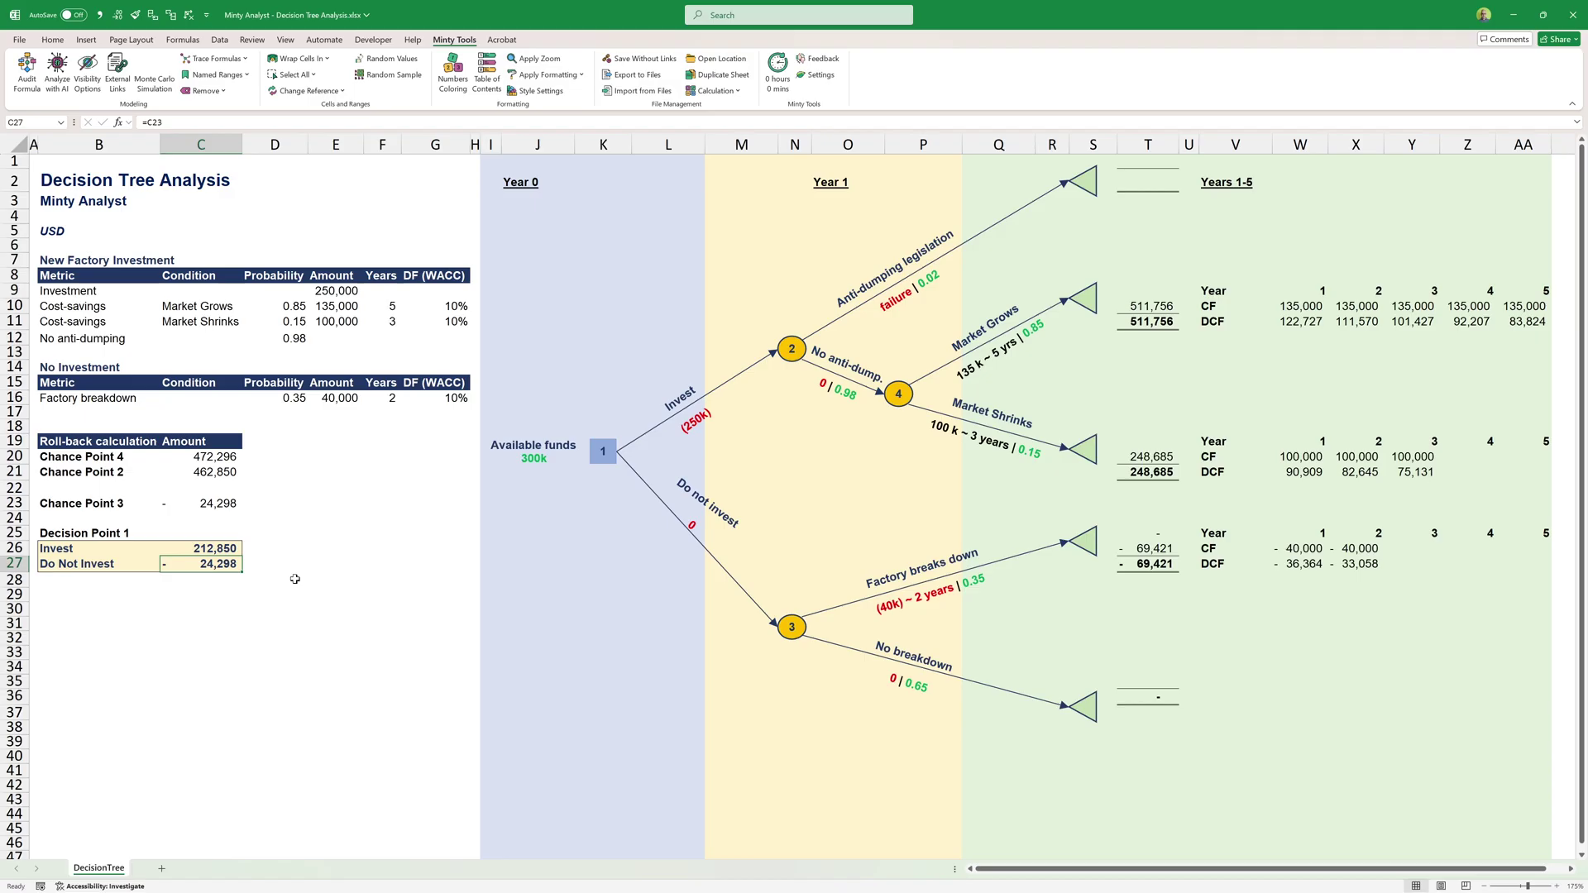
key("ctrl+z")
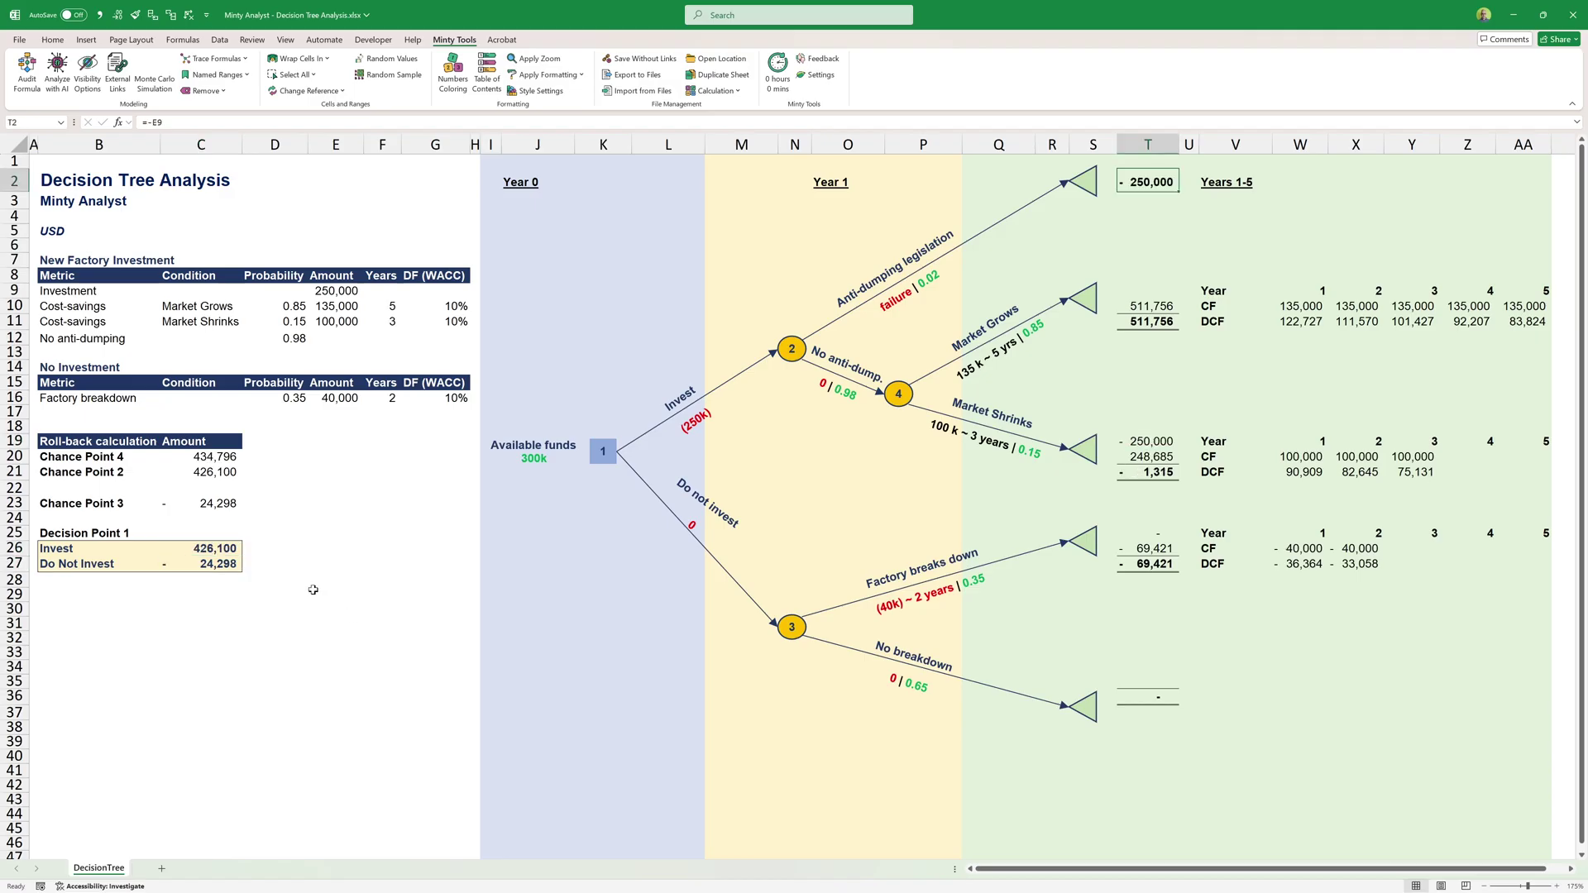
Clear the -250,000 from end-node cells T9, T2 and T19, and set C26 to =C21-E9
key("Down")
key("Down")
key("Down")
key("Down")
key("Down")
key("Down")
key("Down")
key("ctrl+v")
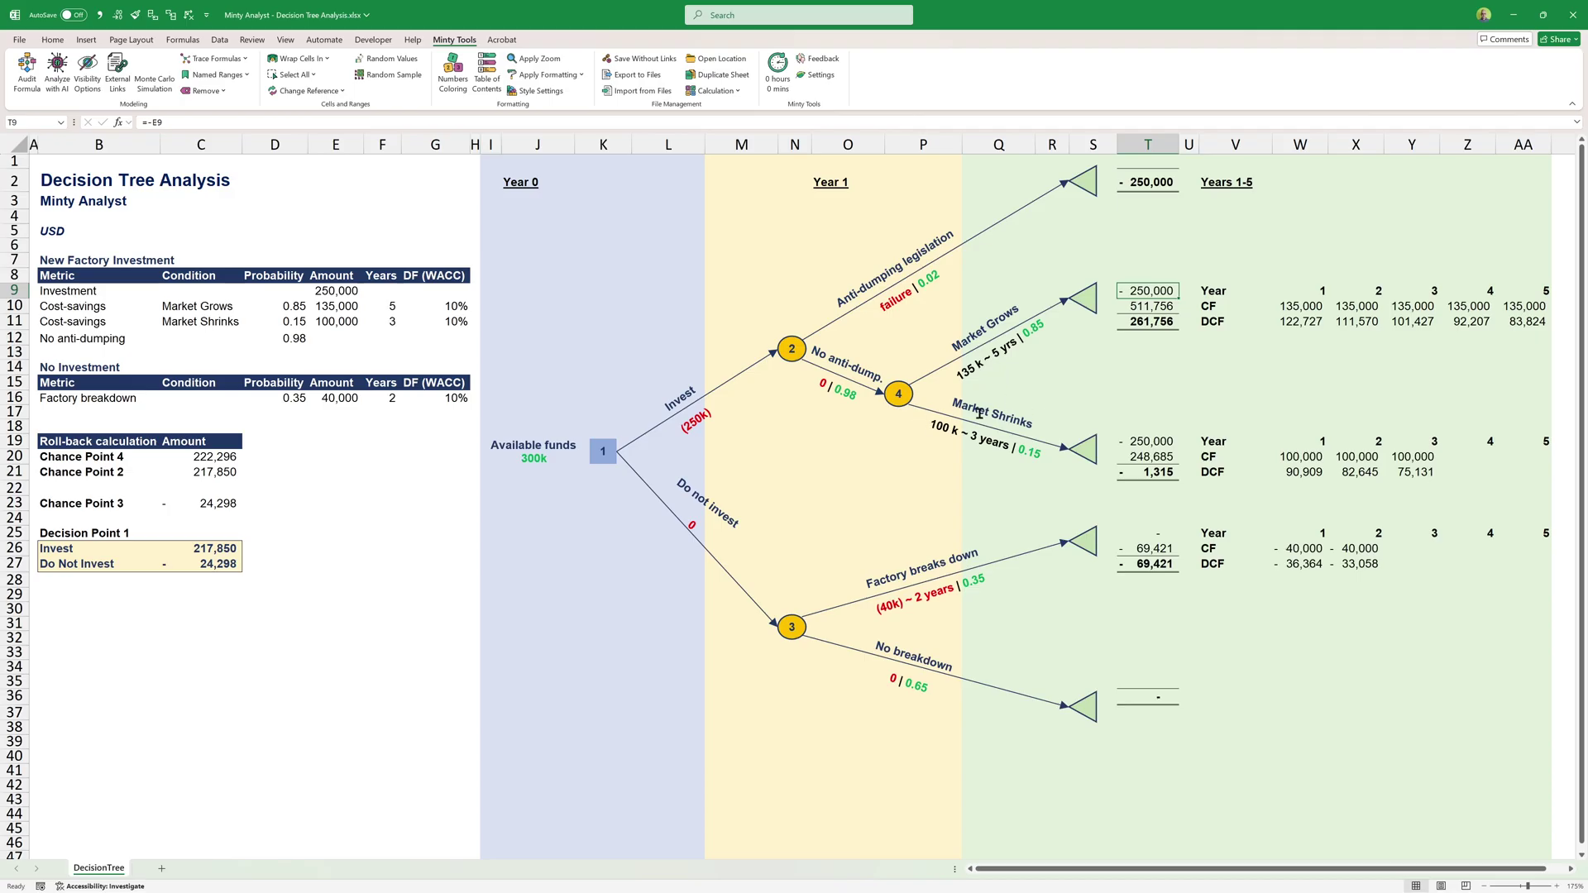
key("Delete")
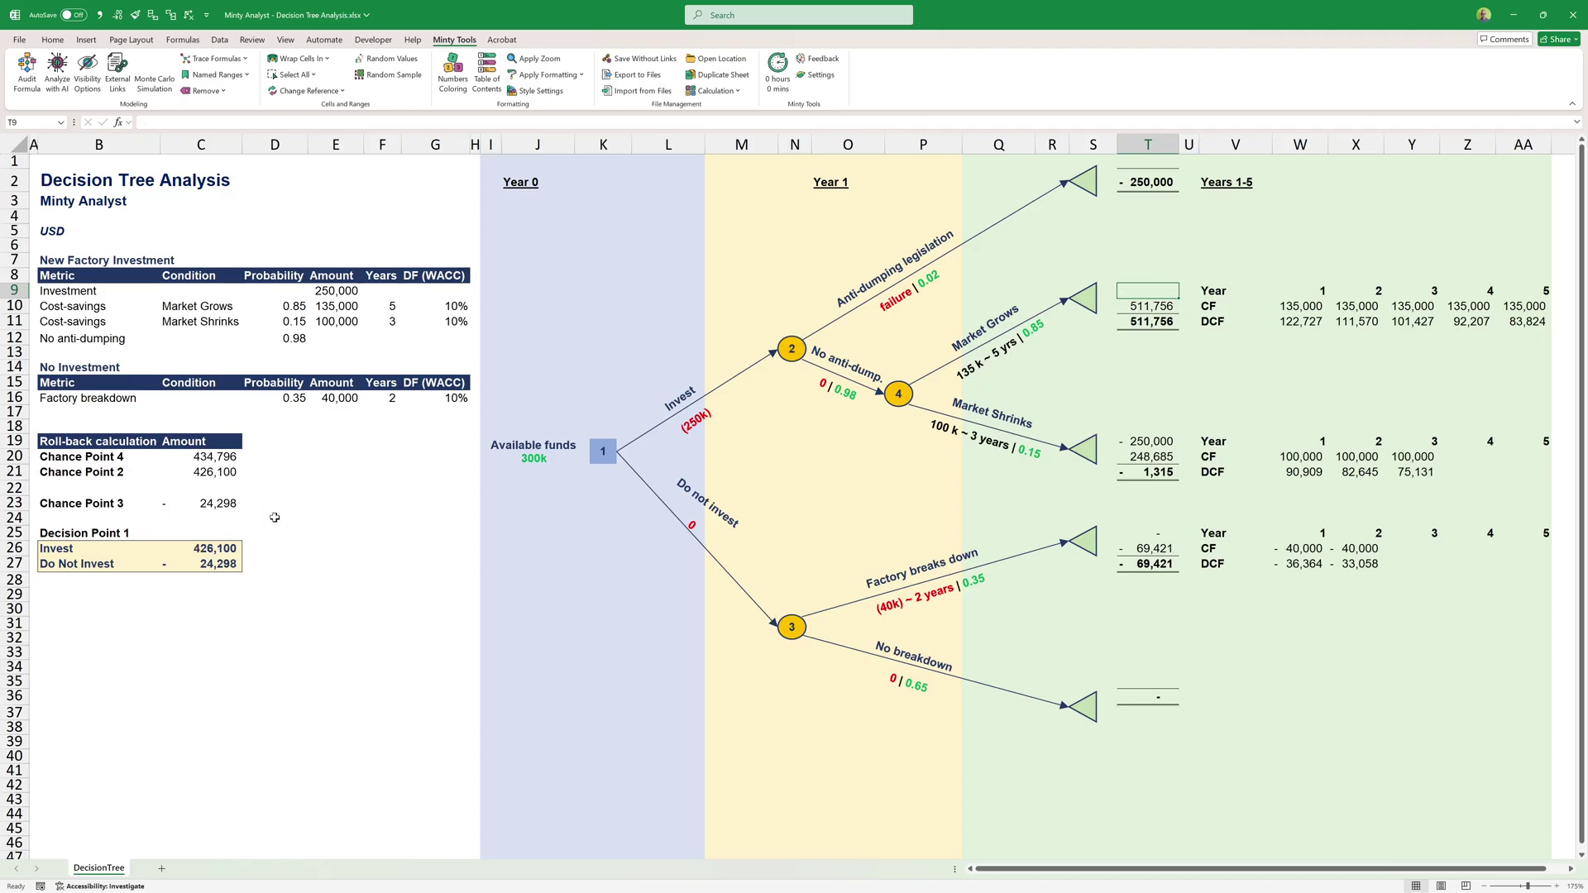
key("ctrl+Up")
key("Delete")
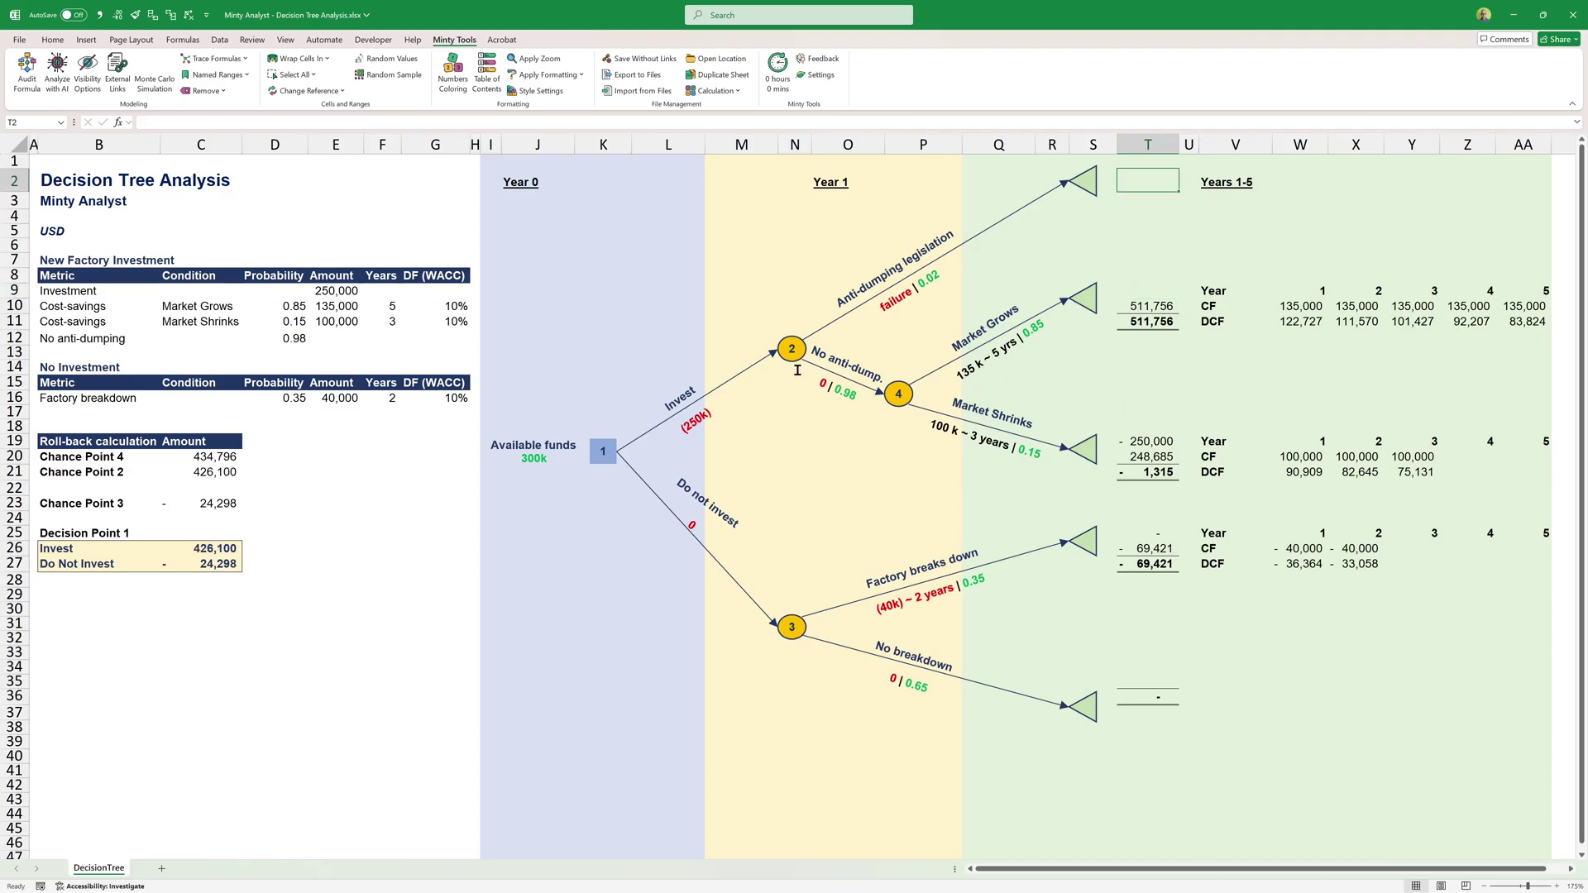
key("ctrl+Down")
key("ctrl+Down")
key("ctrl+Down")
key("Delete")
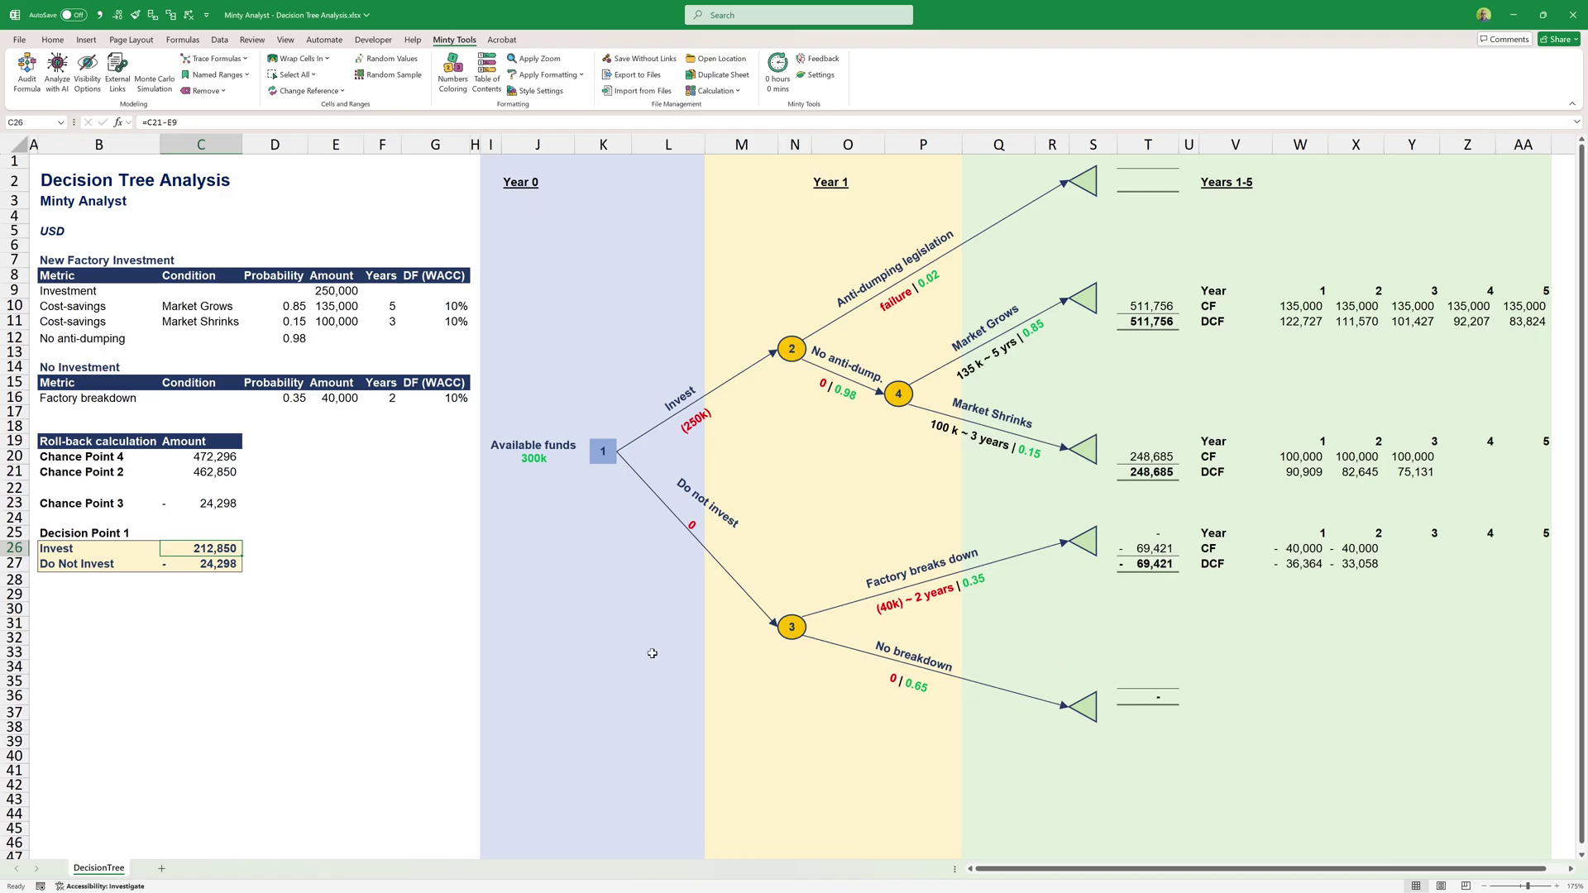
left_click(213, 503)
key("F2")
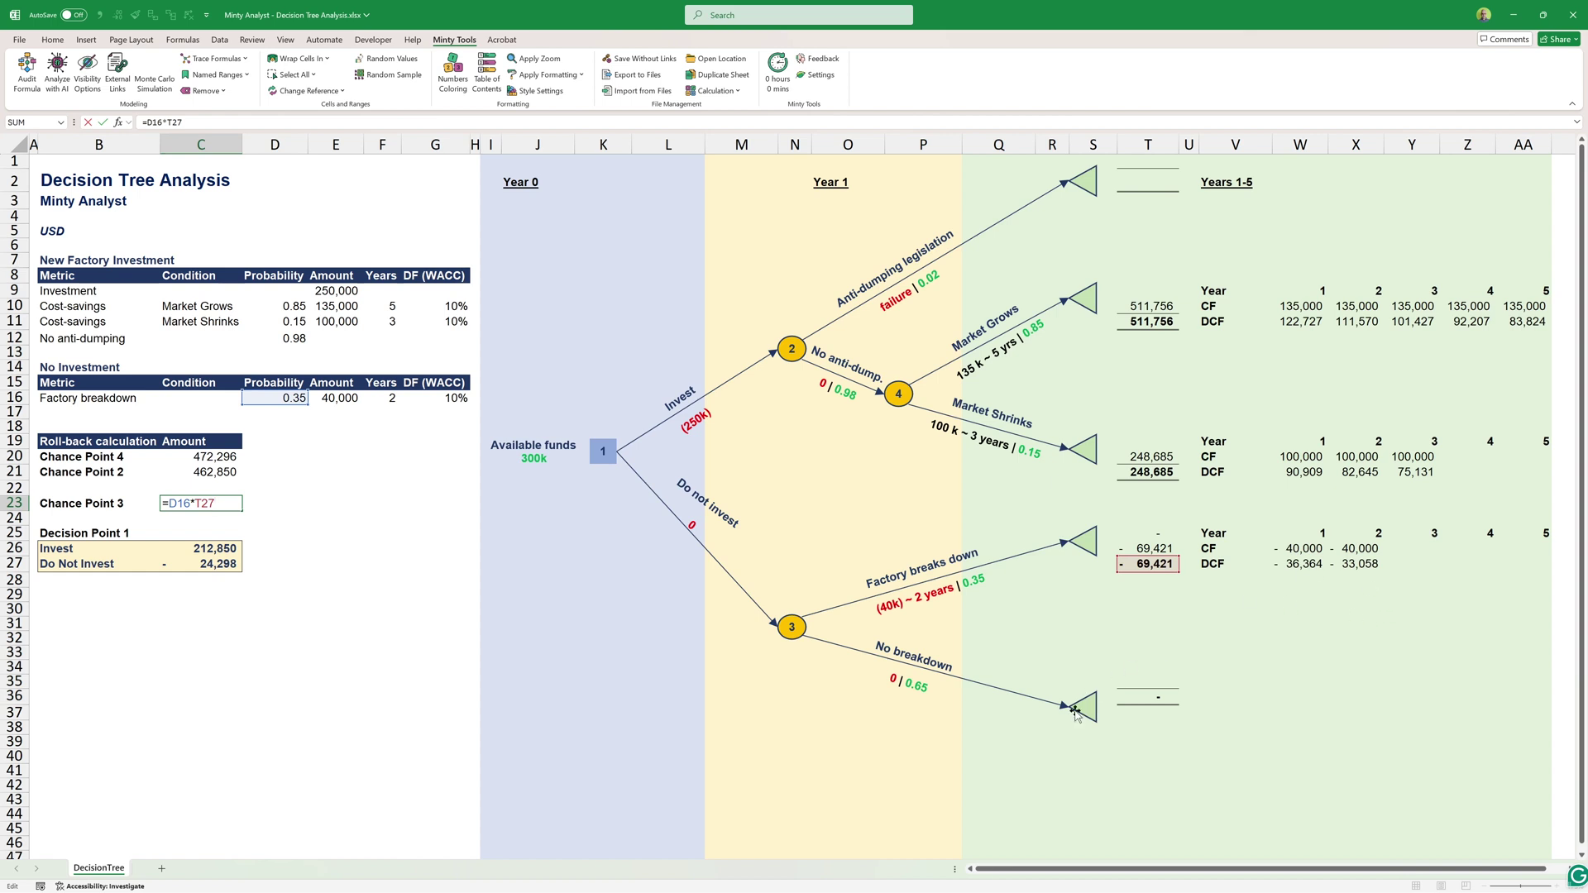
key("Return")
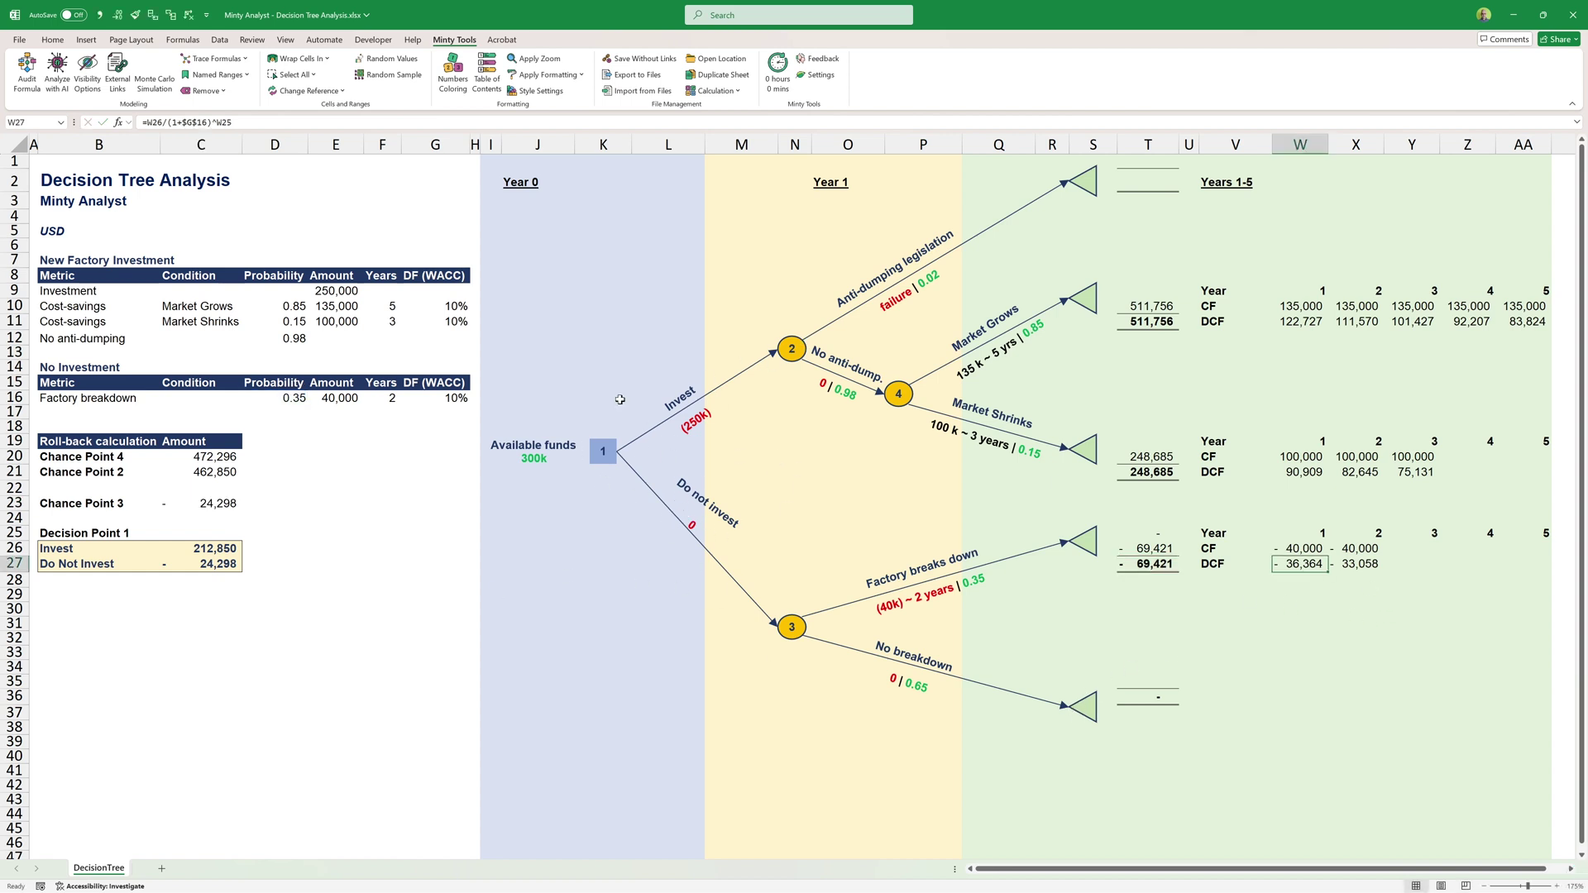
left_click(52, 549)
left_click(187, 551)
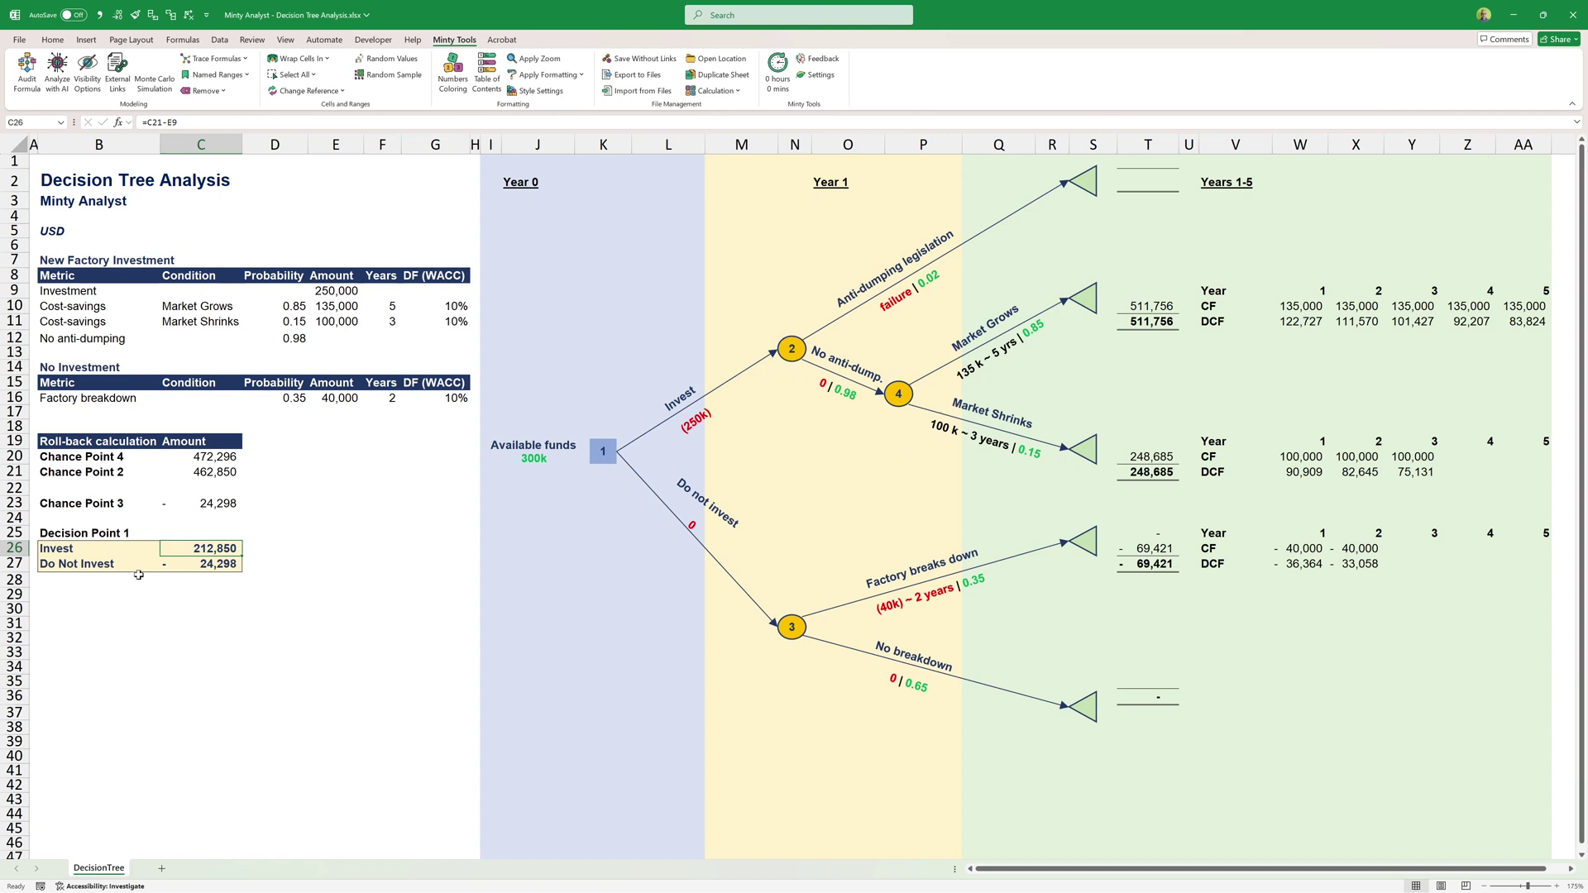
left_click(197, 563)
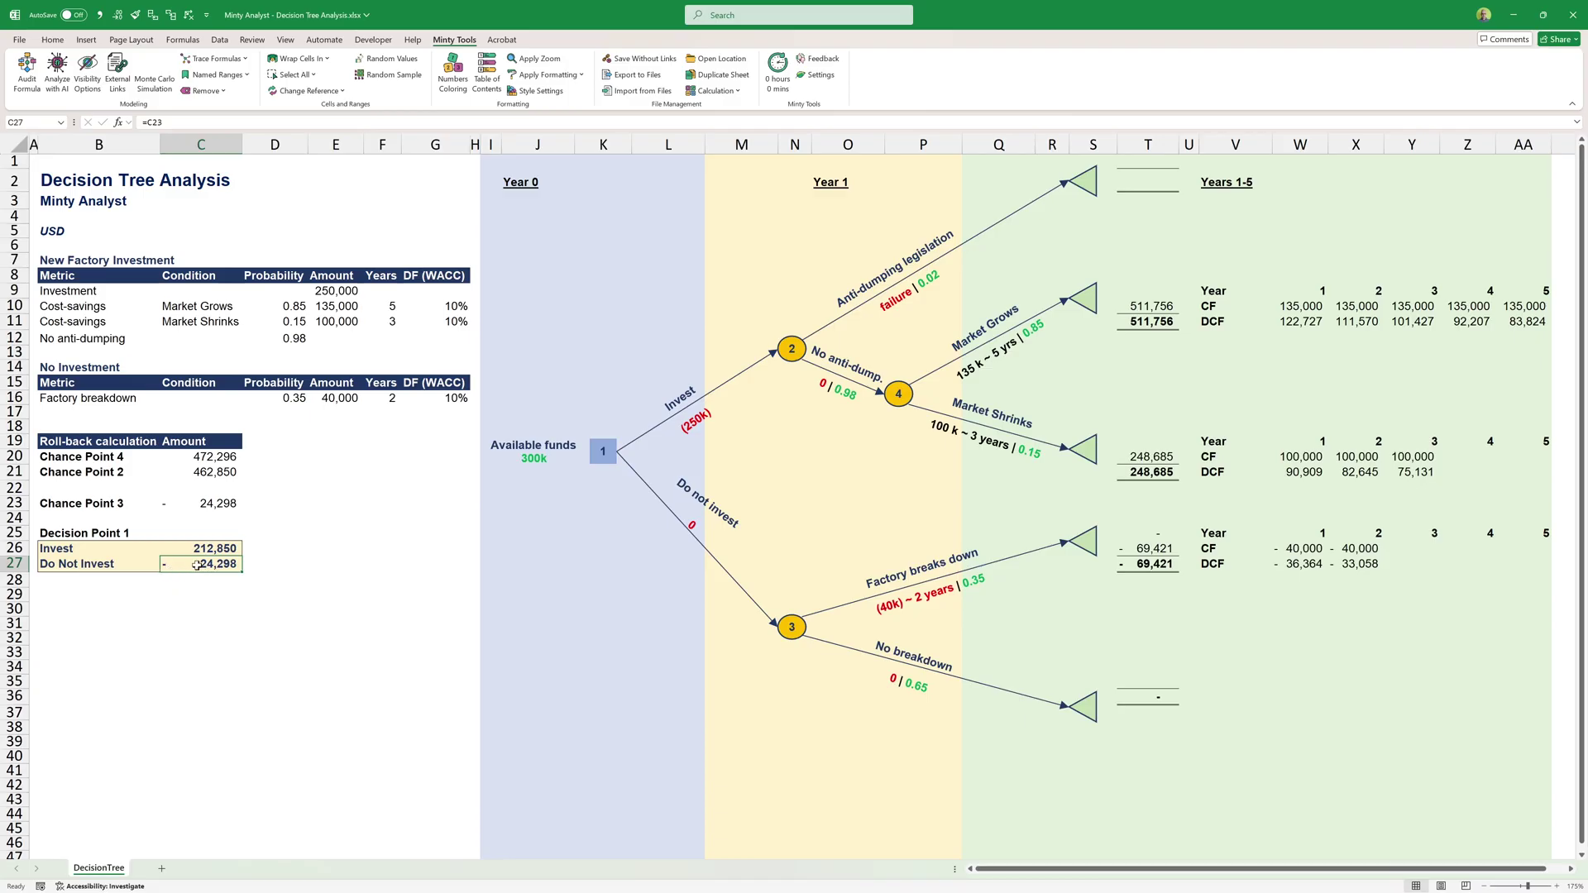
left_click(71, 179)
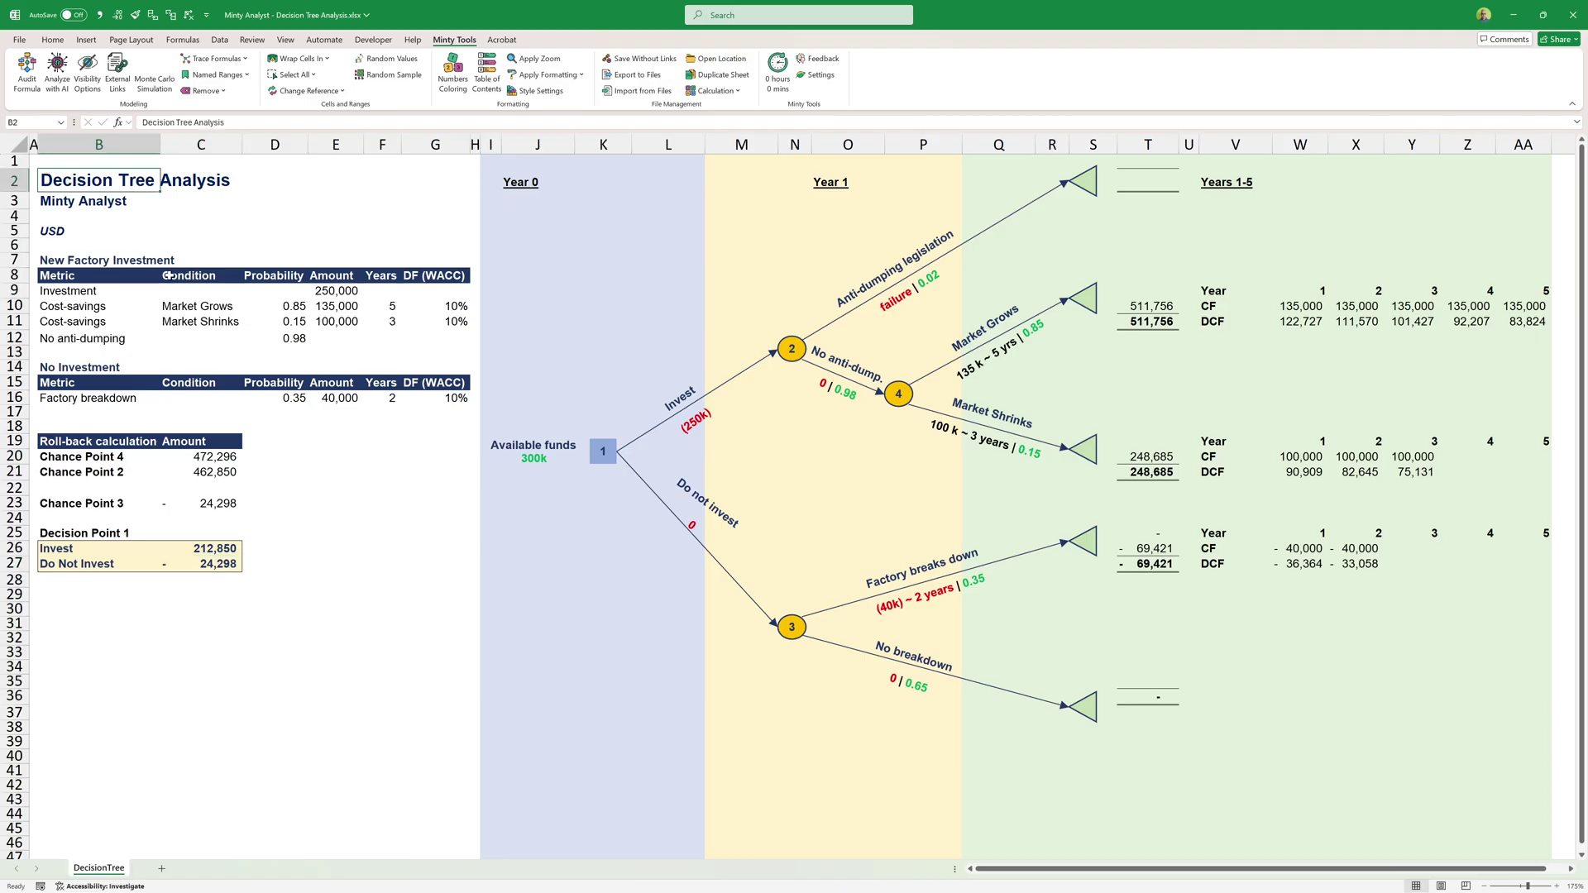
left_click_drag(141, 549, 221, 556)
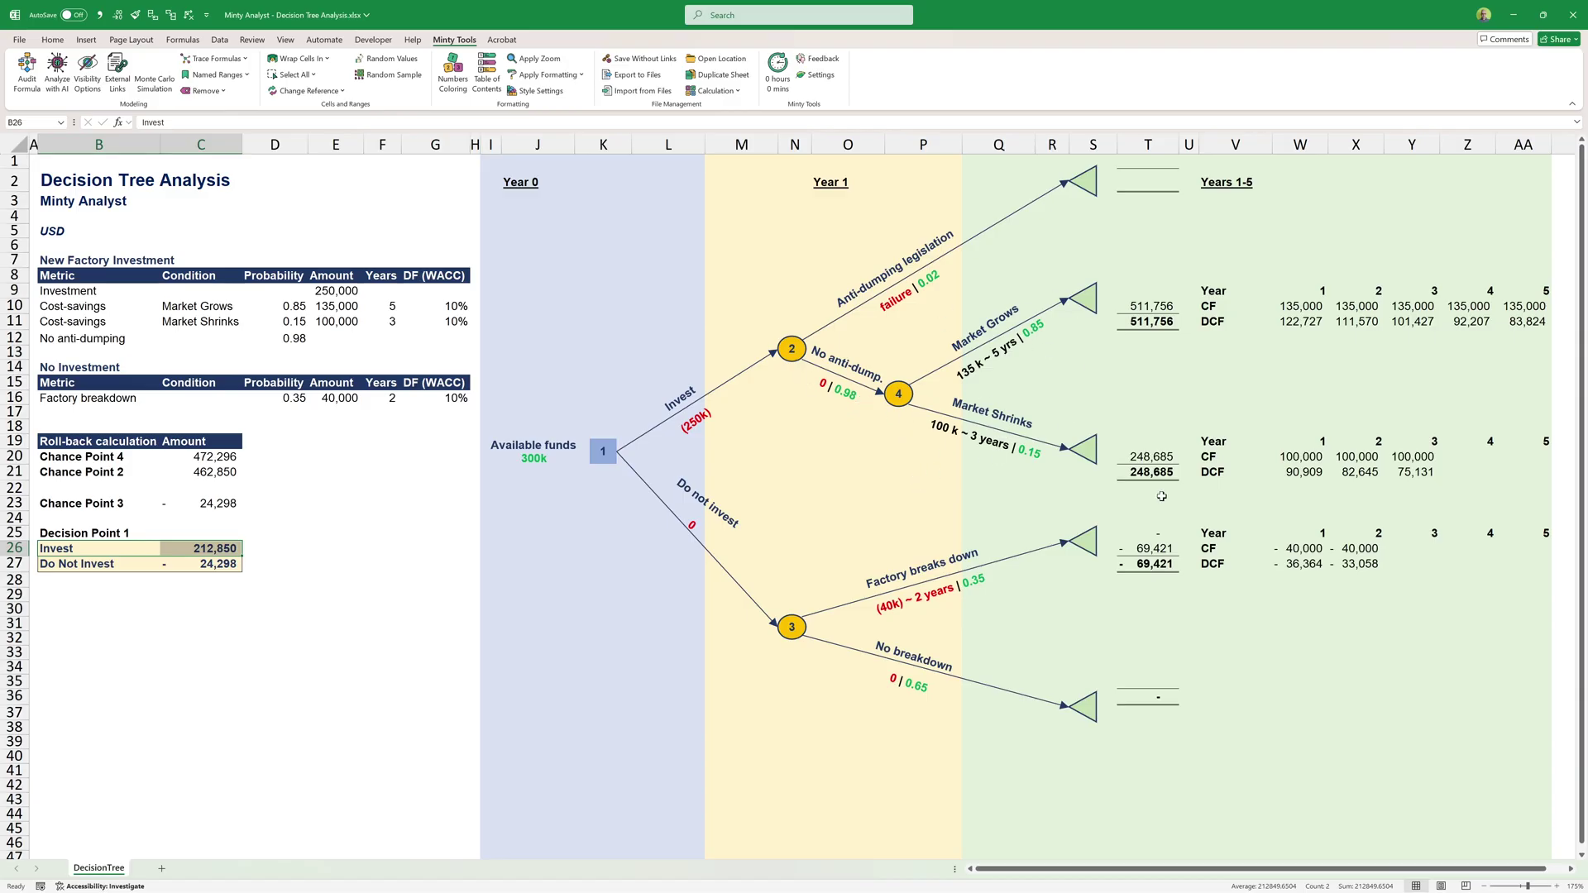
left_click(1150, 462)
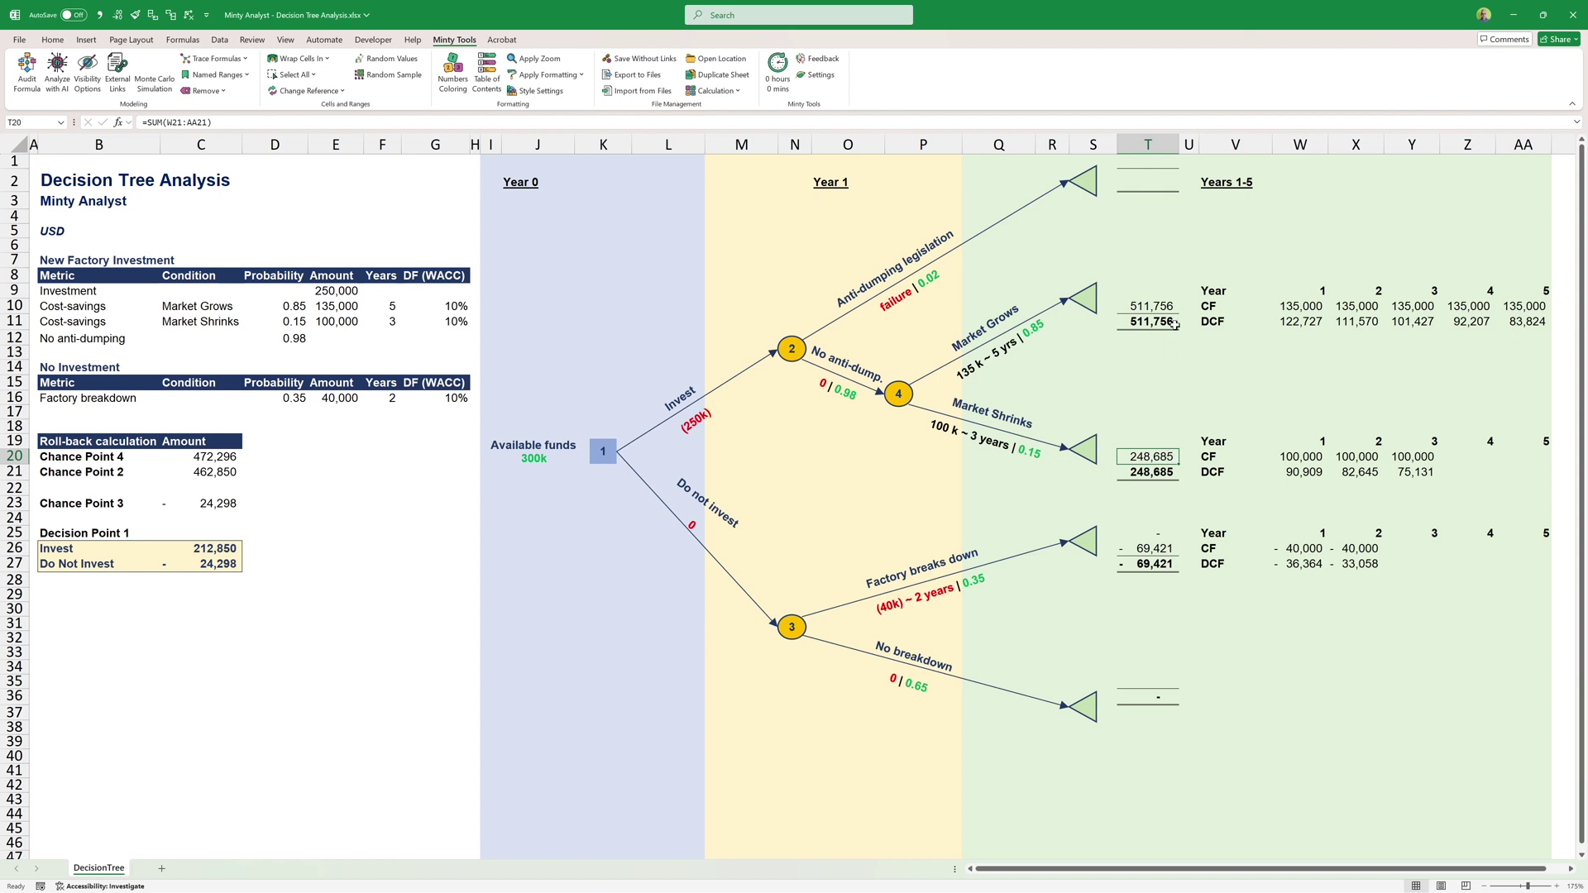
left_click(1134, 309)
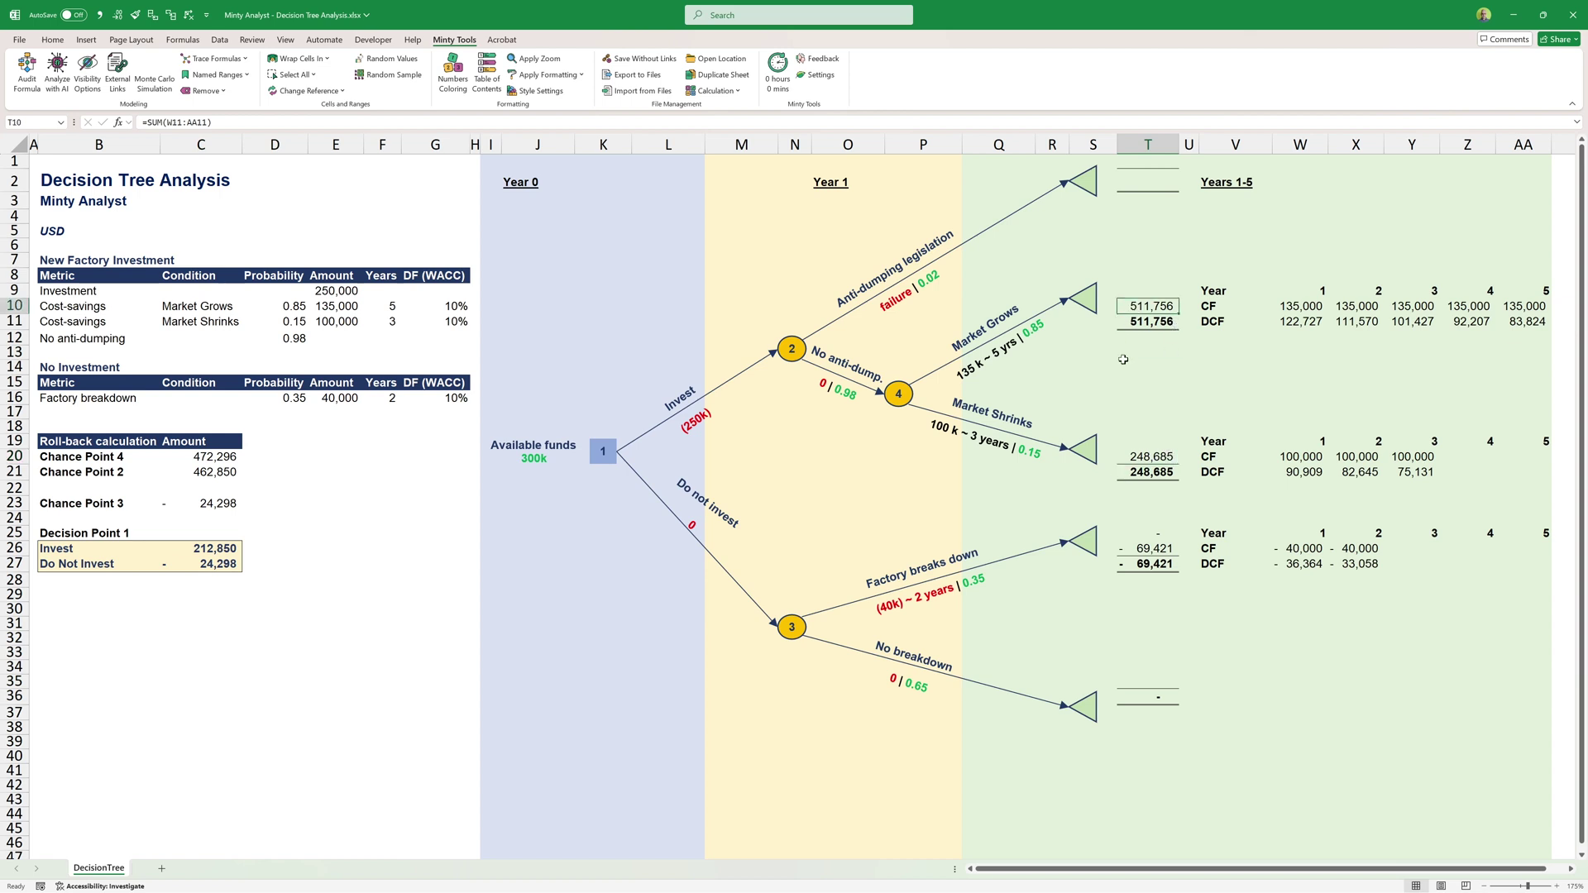